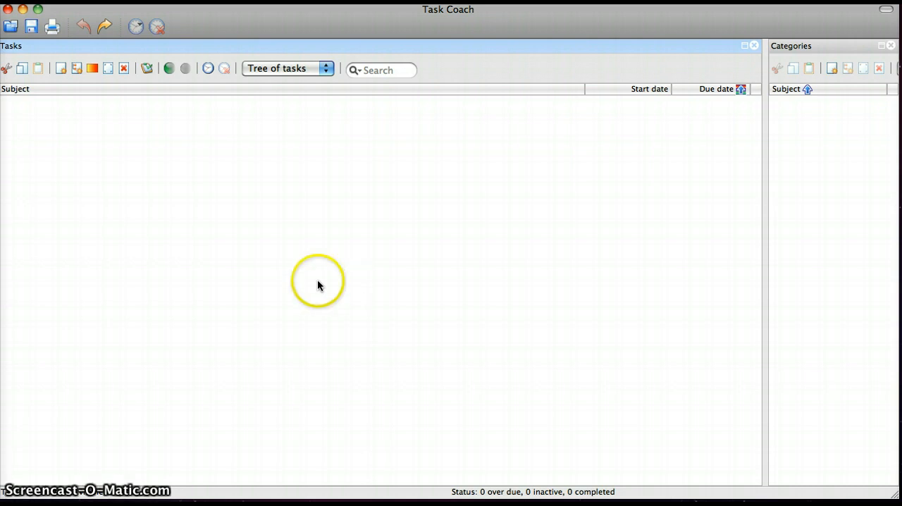
- Start a new task and give it the subject ART HISTORY
click(221, 237)
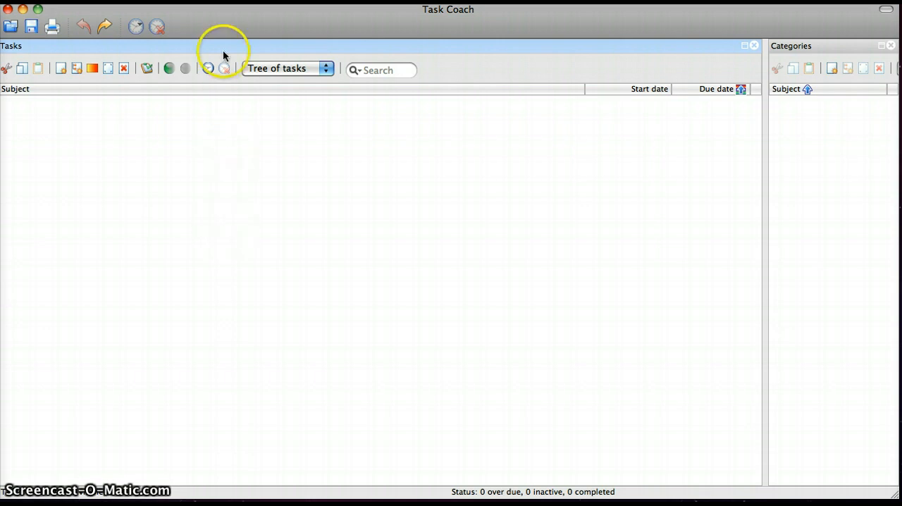
click(208, 0)
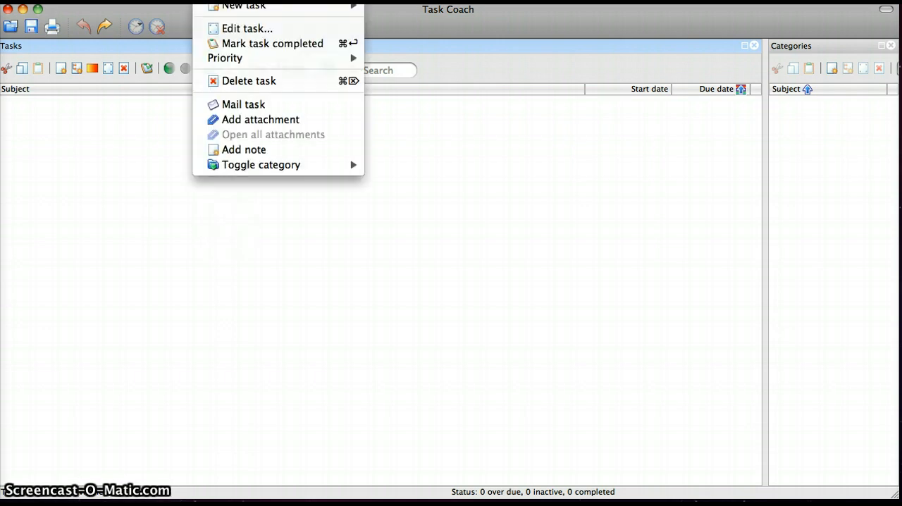
mouse_move(244, 4)
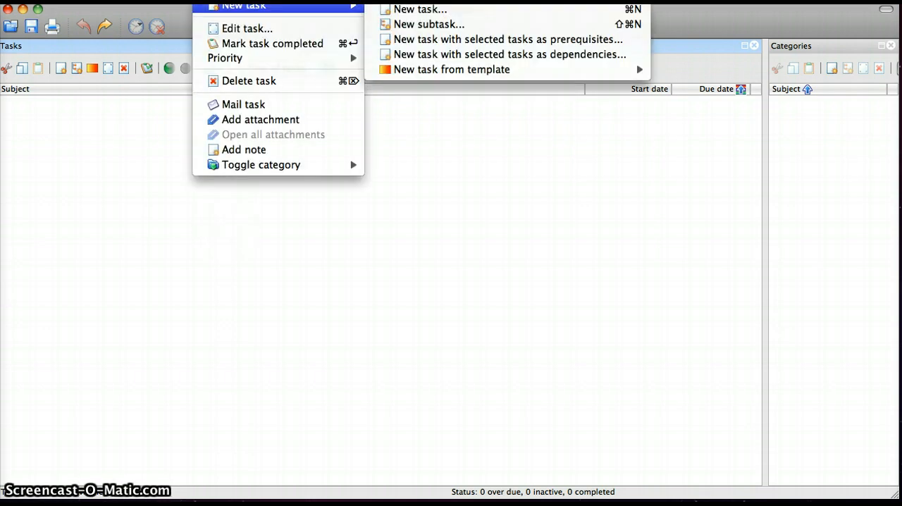
click(395, 10)
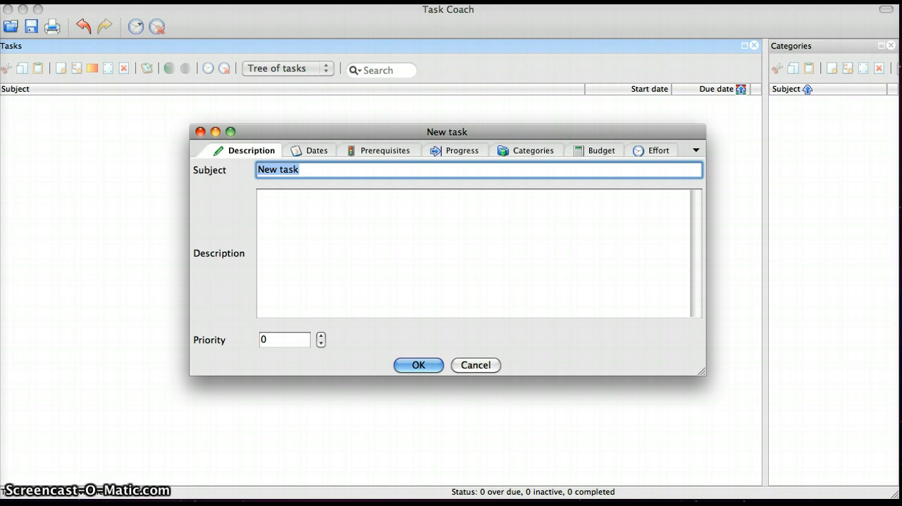
text(ART HISTORY)
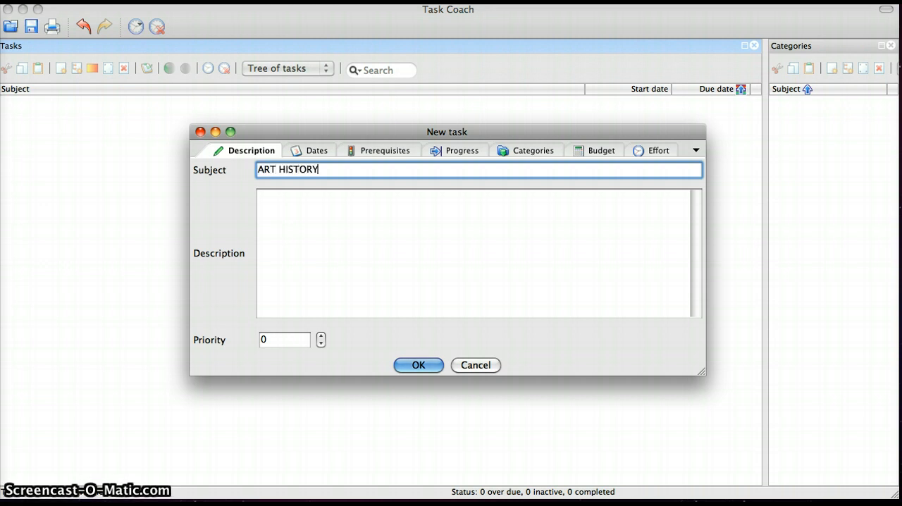
- Describe the ART HISTORY task as MEETS TUES/THURS and set its priority to 3
click(345, 238)
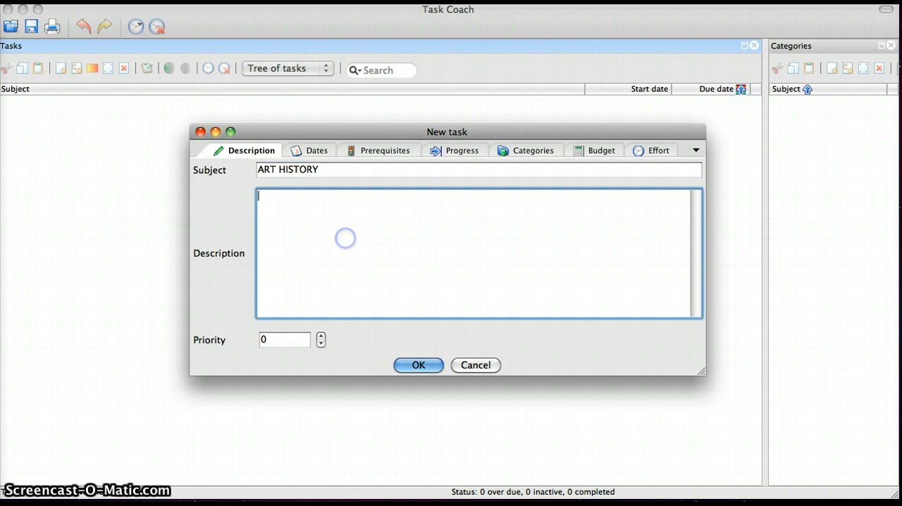
text(MEET)
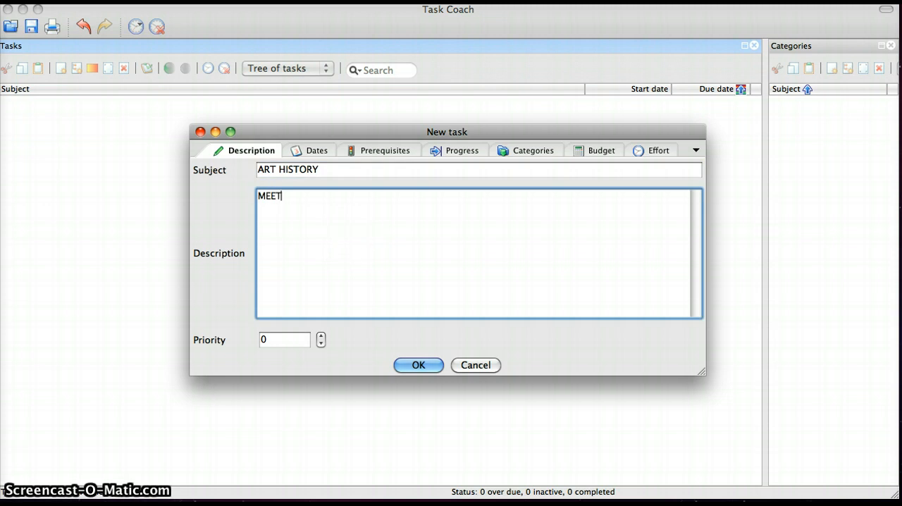
text(S TUES/THURS)
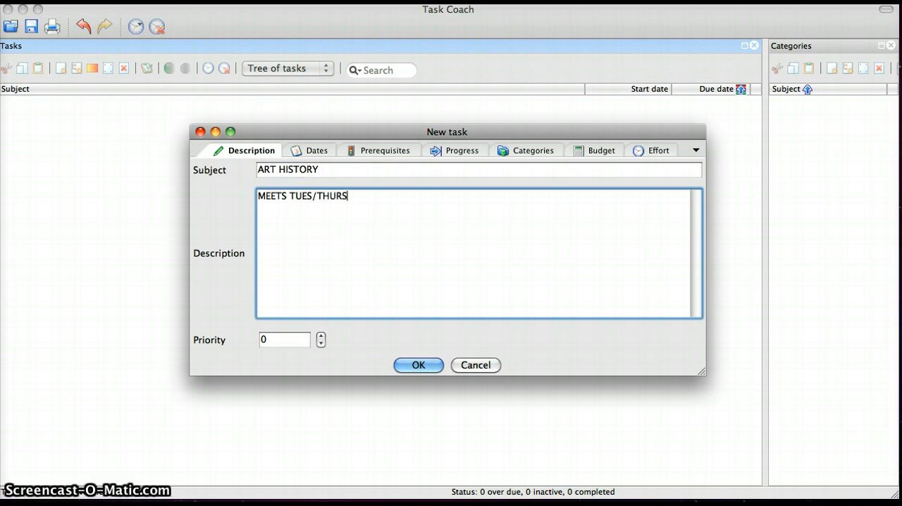
click(321, 336)
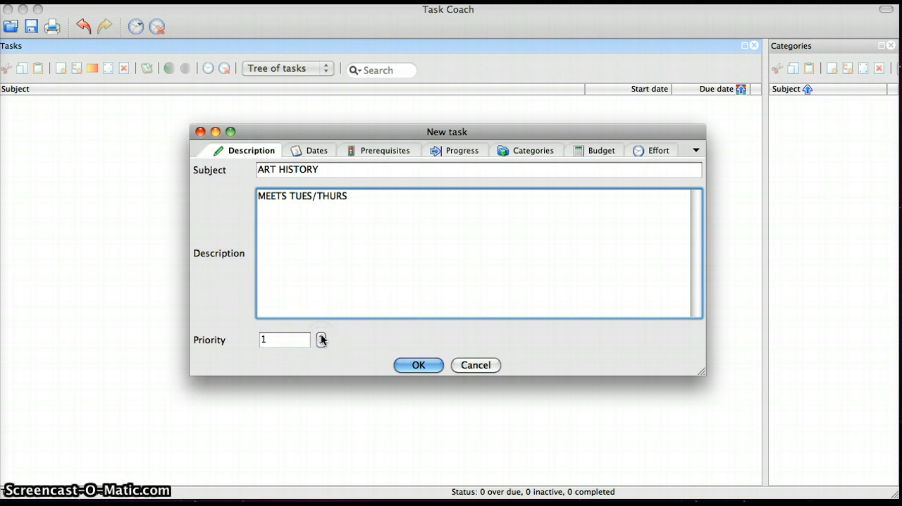
click(321, 336)
click(321, 336)
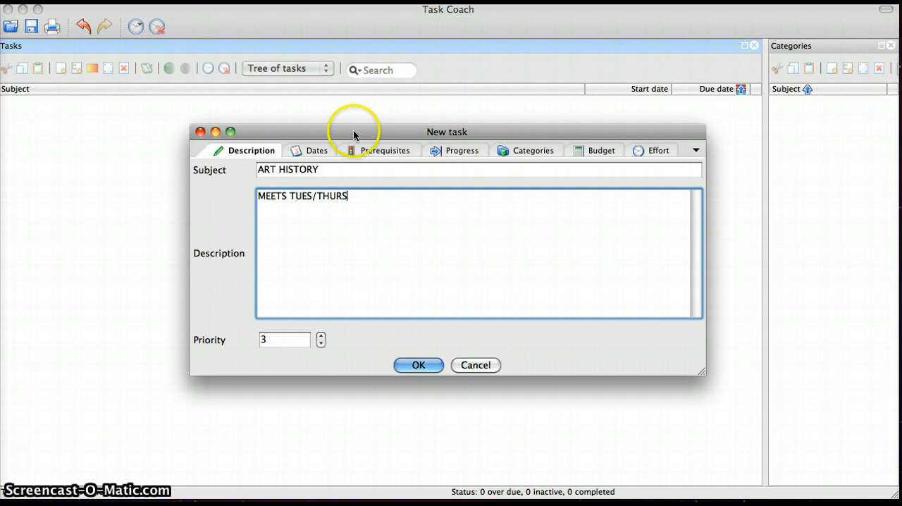
- Enable the due date for the ART HISTORY task and set it to 03/17/2011
click(314, 150)
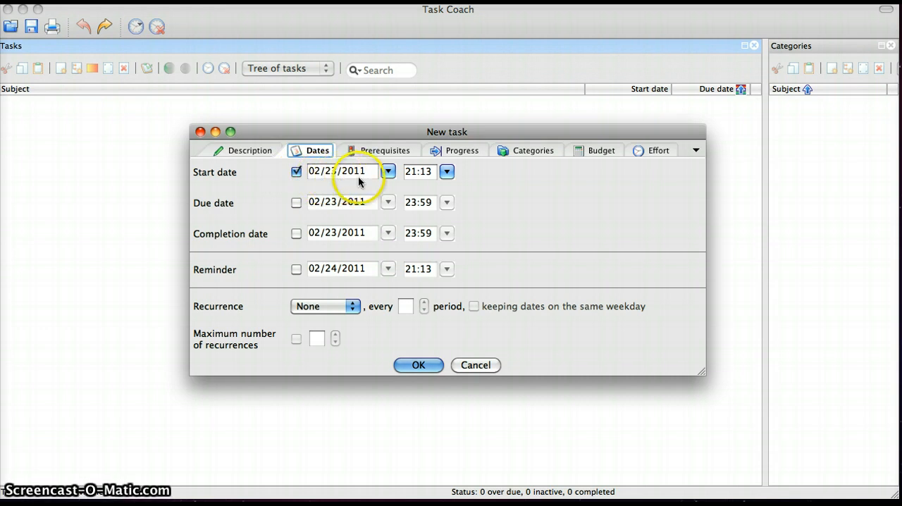
click(297, 204)
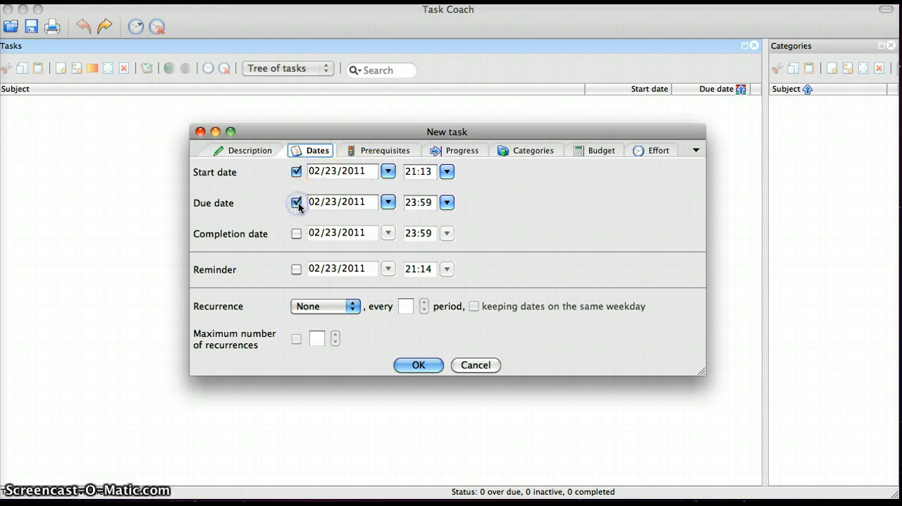
click(388, 203)
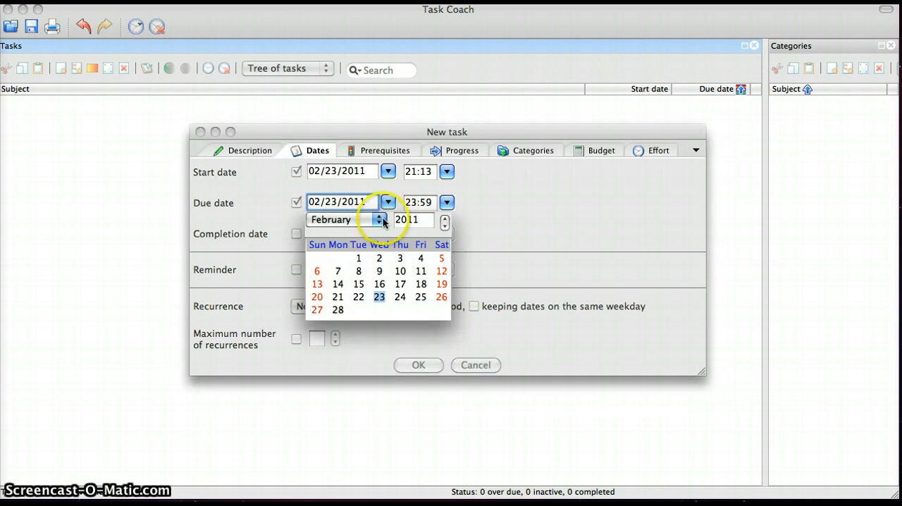
click(381, 223)
click(361, 235)
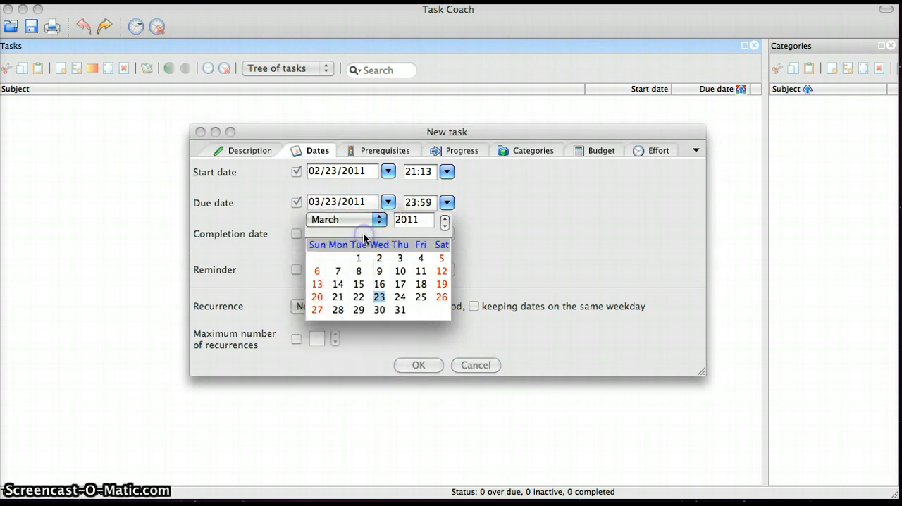
click(400, 283)
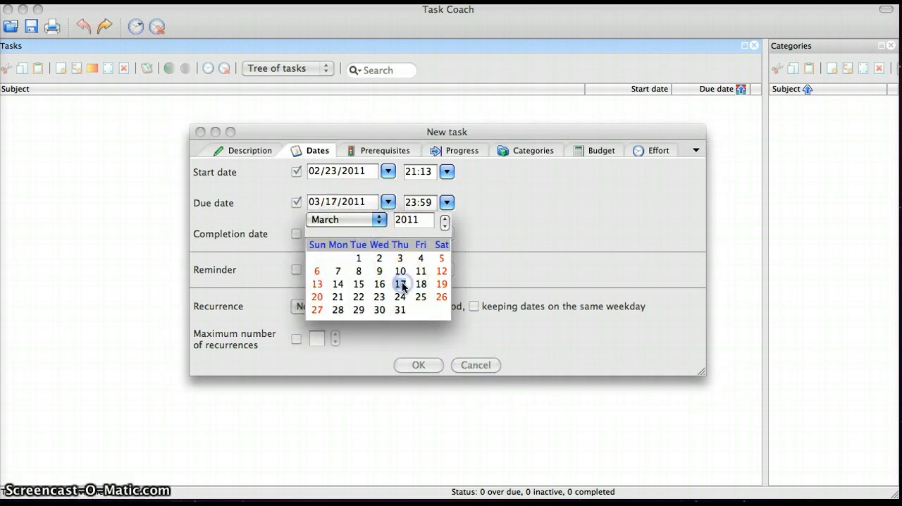
click(487, 265)
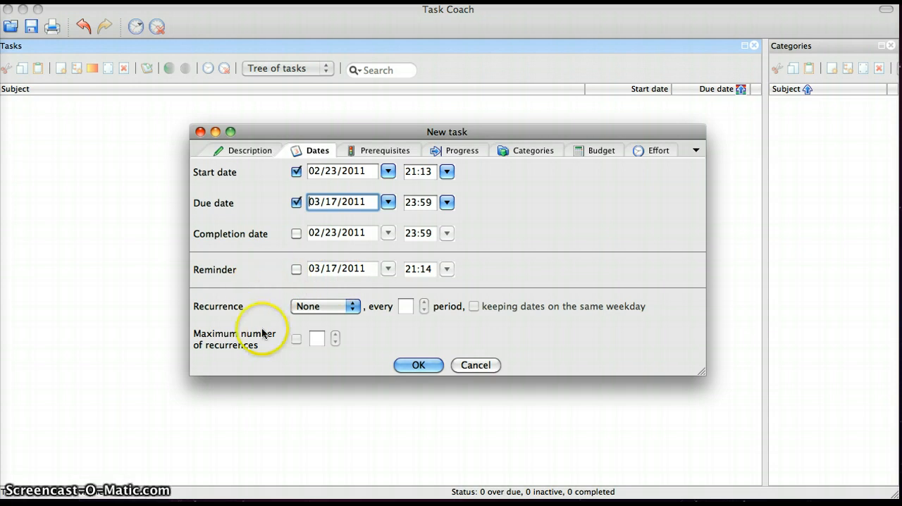
- Check the task's recurrence choices and prerequisites, and set its percentage complete to 50
click(354, 310)
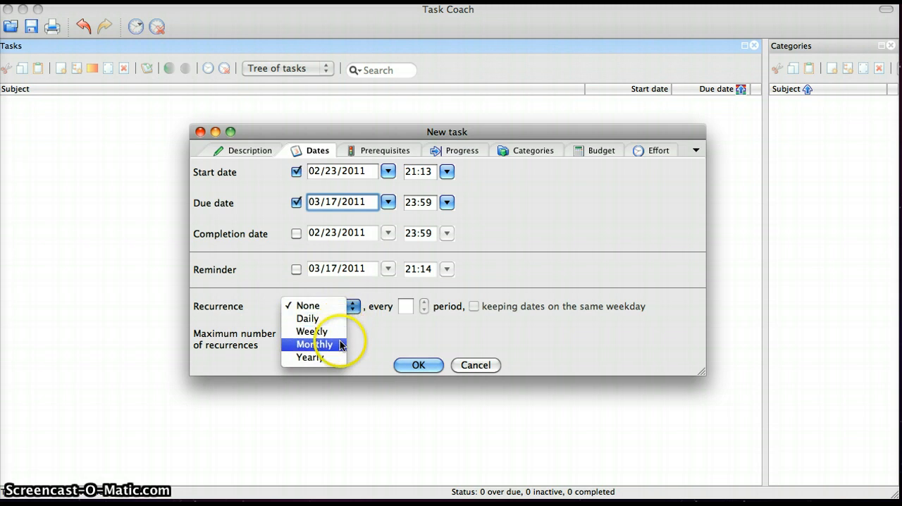
click(397, 343)
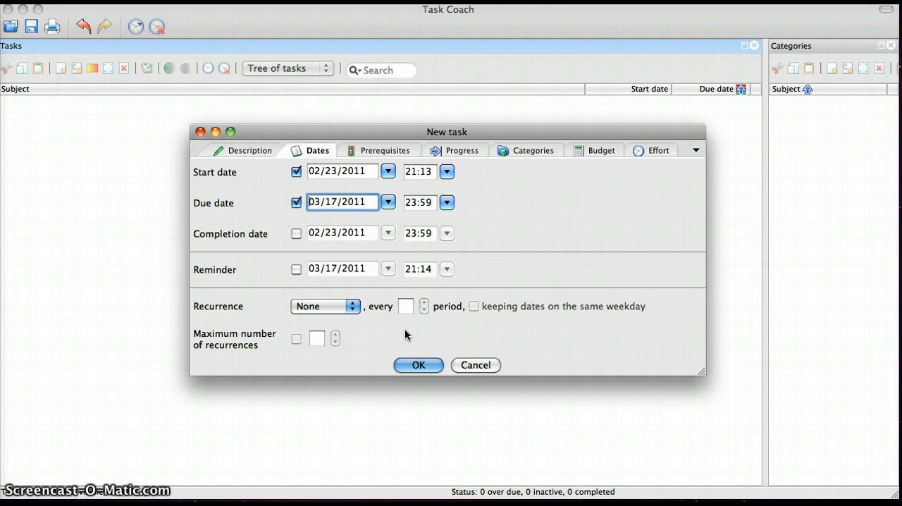
click(378, 157)
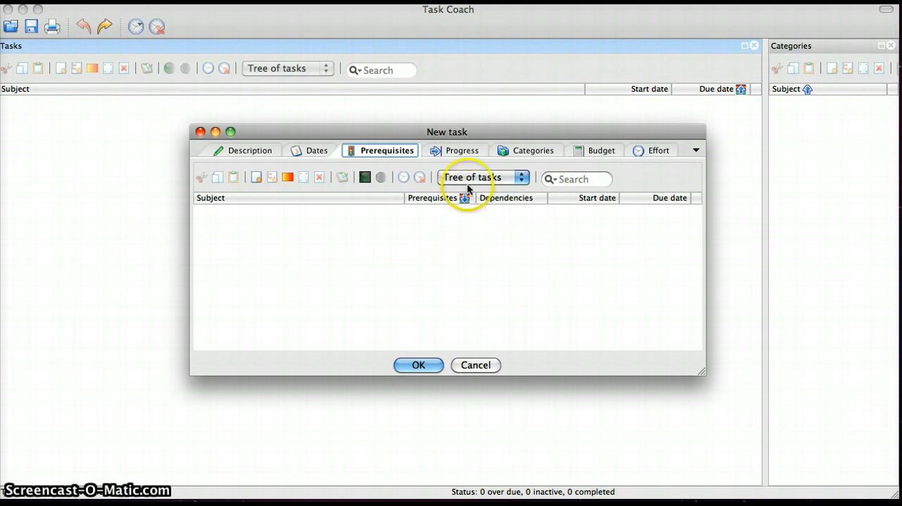
click(466, 153)
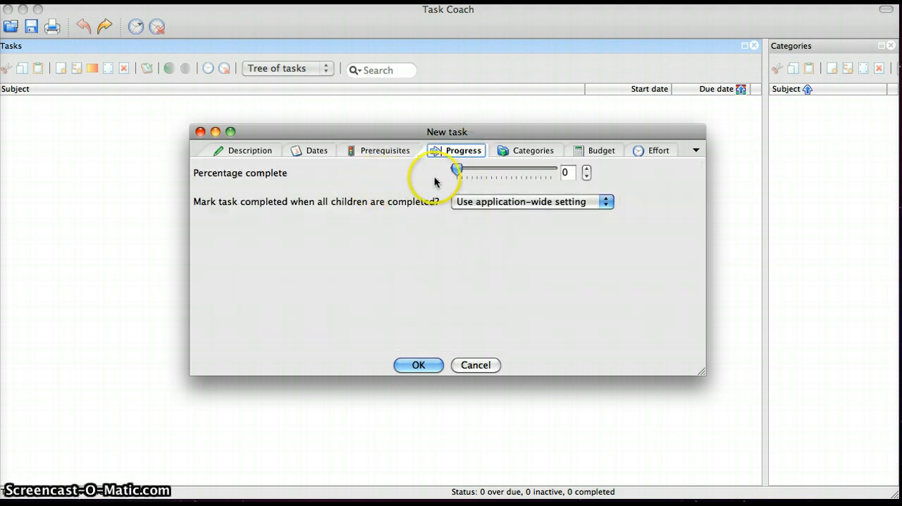
drag(457, 173, 505, 178)
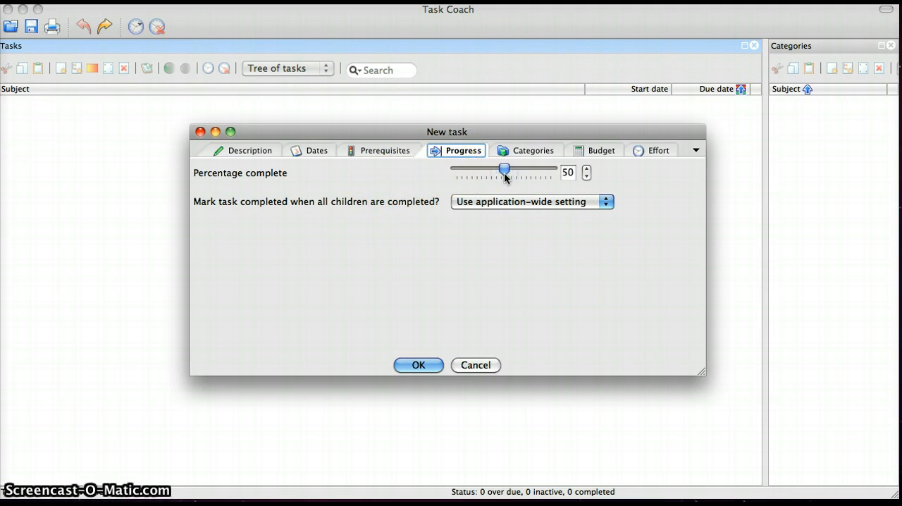
- Review the task's categories, budget and the list of remaining property pages, and save the ART HISTORY task
click(533, 153)
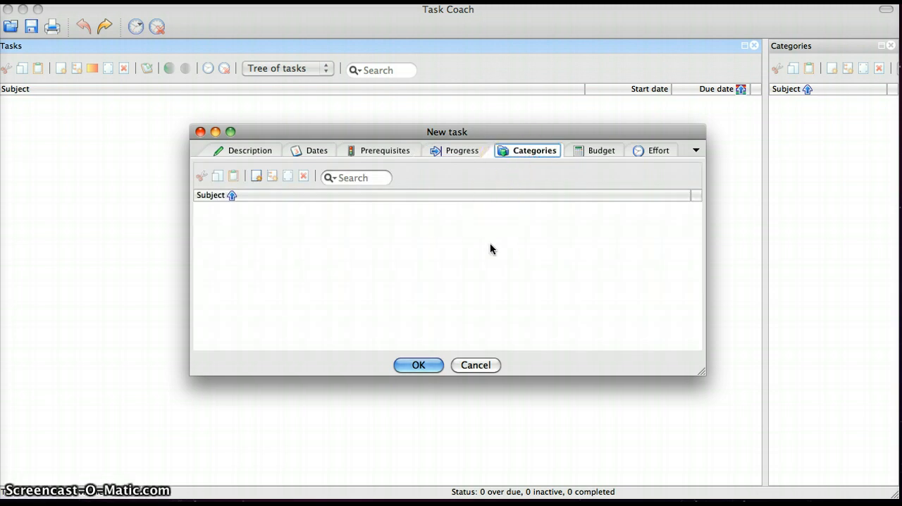
click(601, 150)
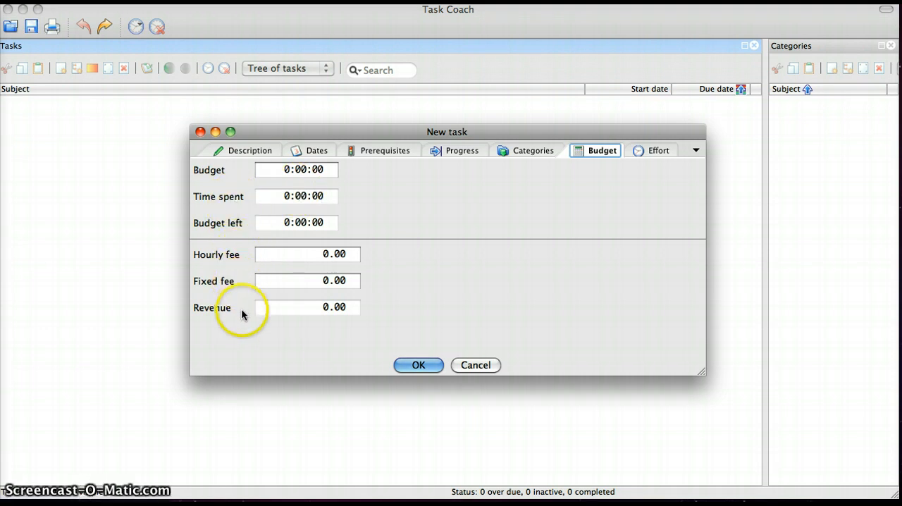
click(695, 152)
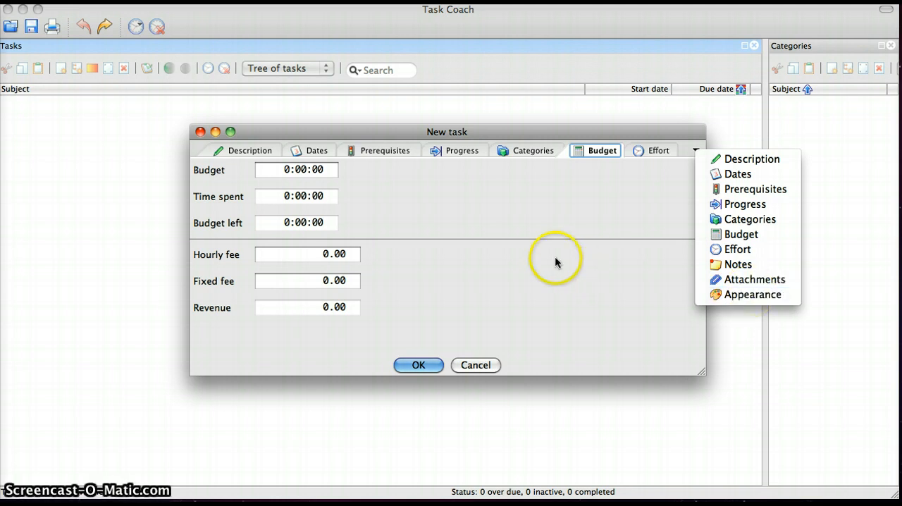
click(574, 228)
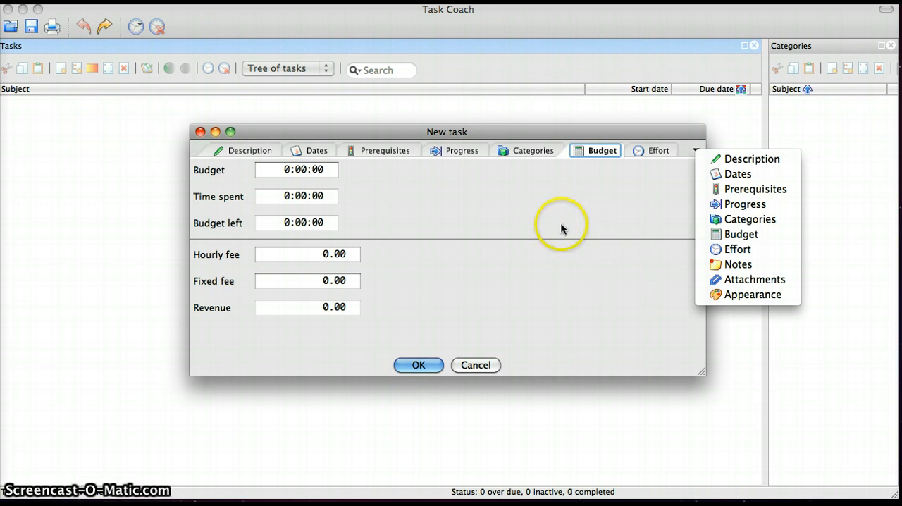
click(541, 227)
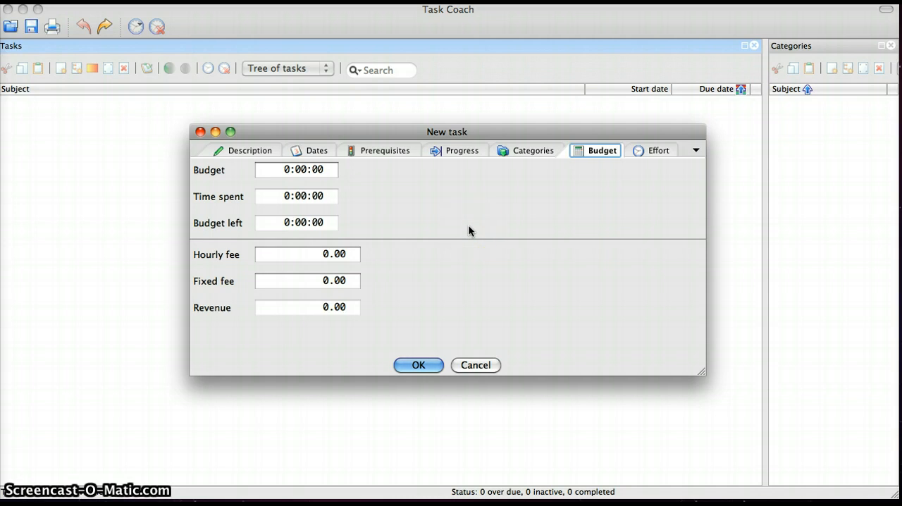
click(418, 365)
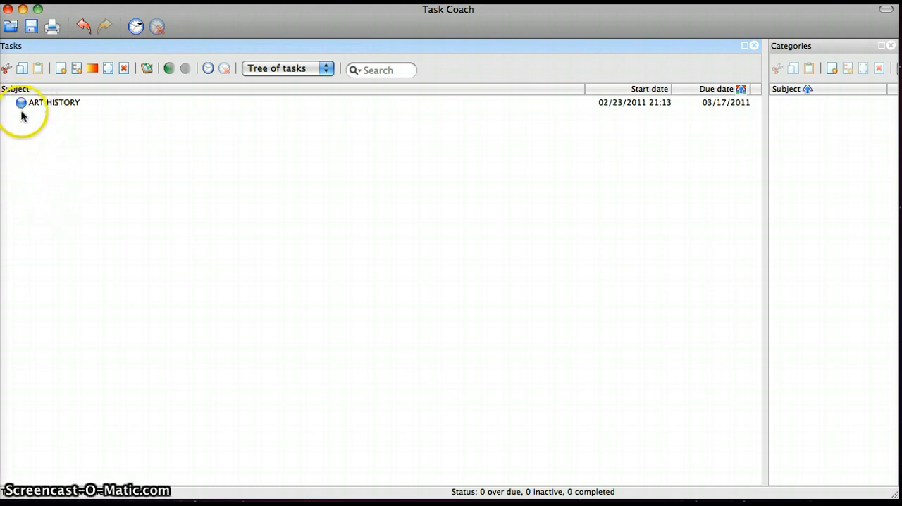
- Start a new subtask under the ART HISTORY task with the subject PREP FOR FINAL
mouse_move(24, 106)
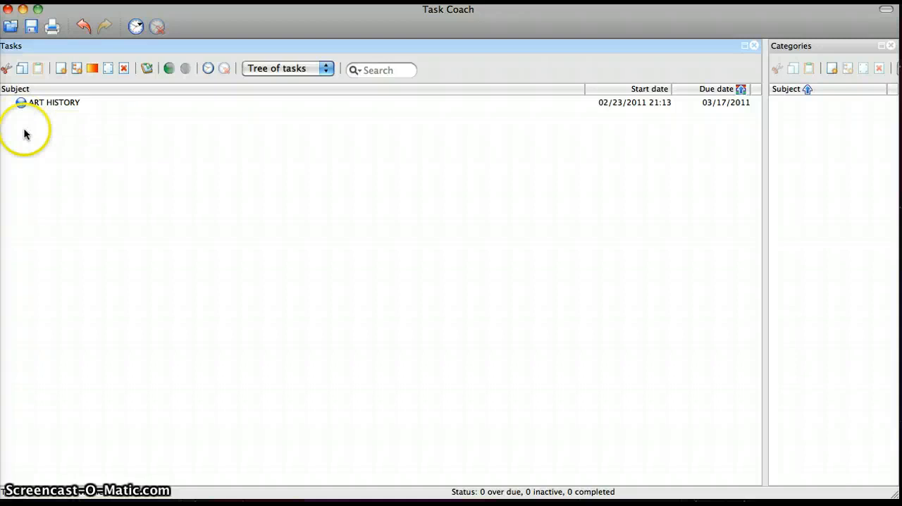
click(34, 104)
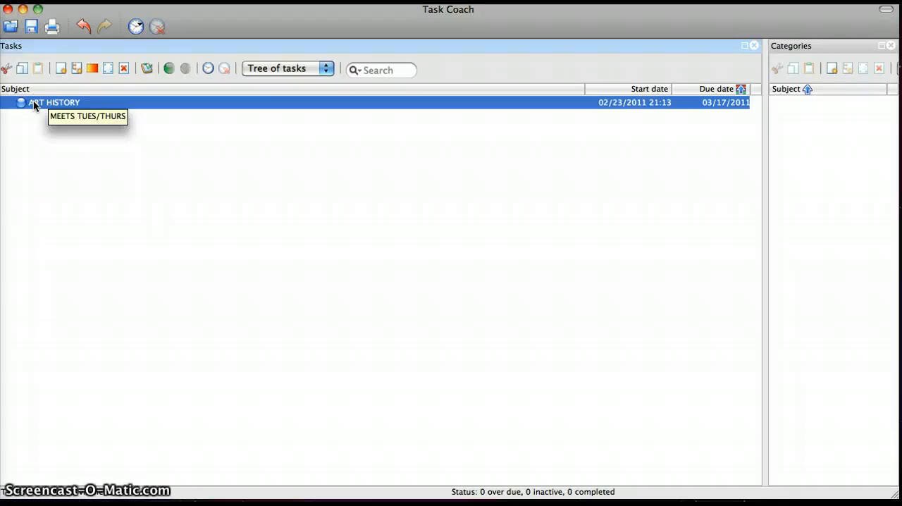
right_click(34, 106)
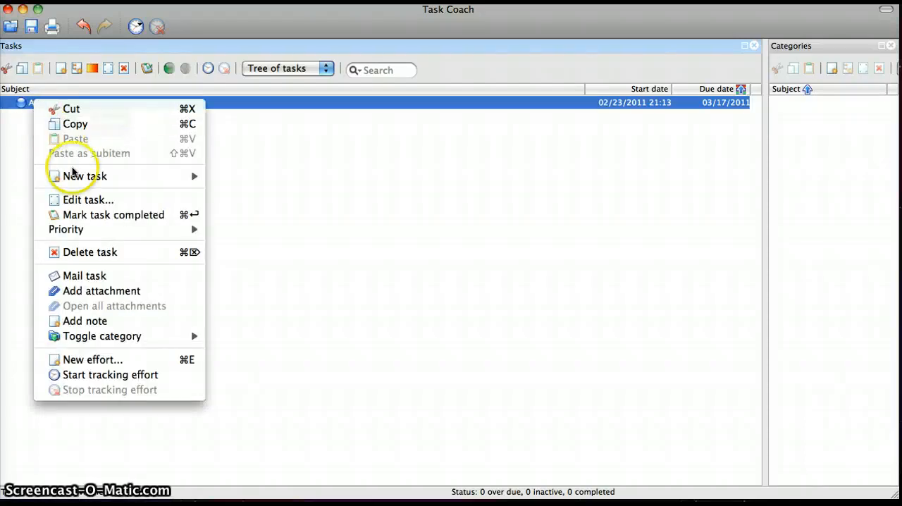
mouse_move(79, 182)
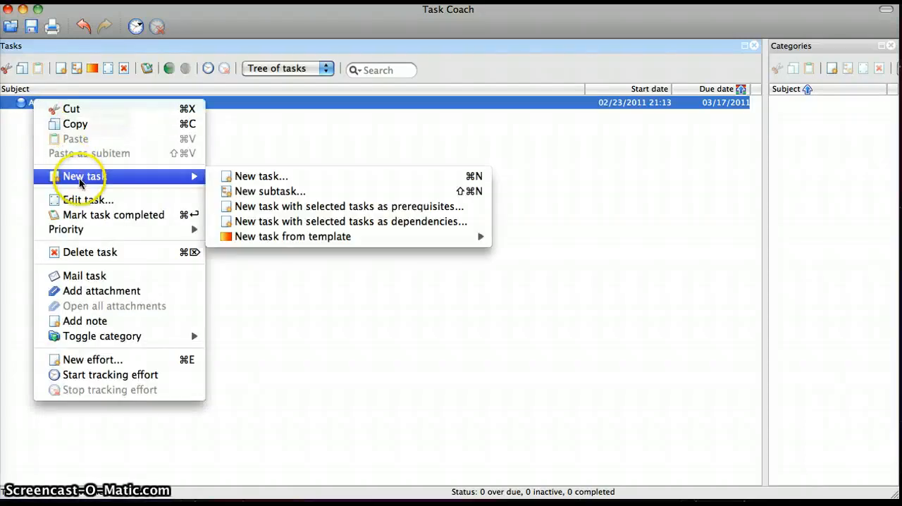
click(238, 191)
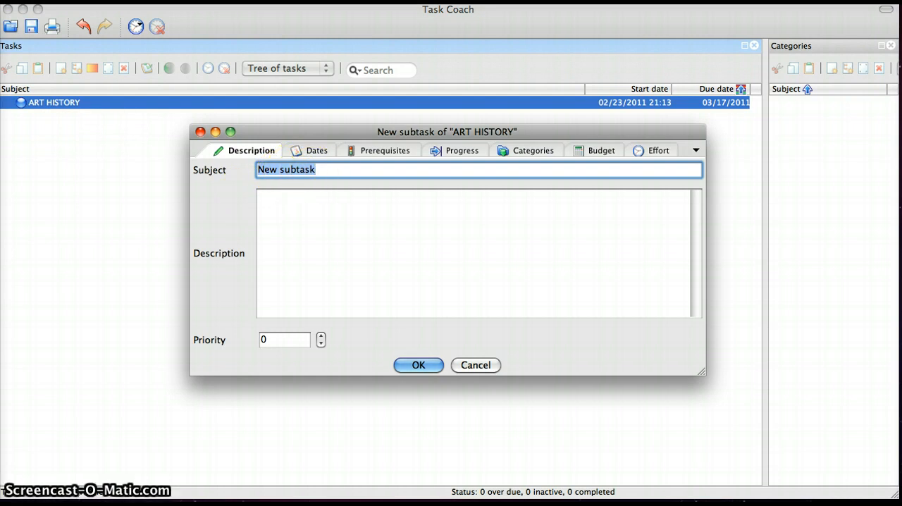
text(PREP FOR)
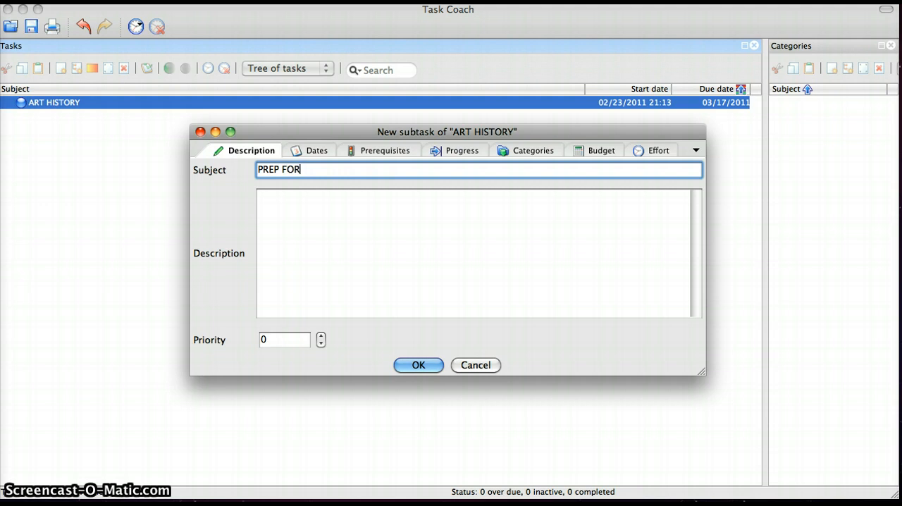
text( FINAL)
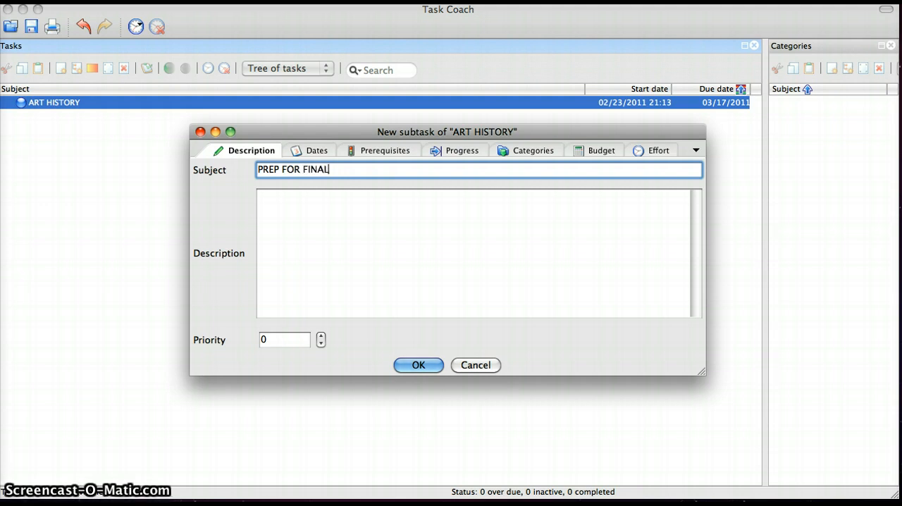
- Describe the PREP FOR FINAL subtask as COMPLETE READING FOR CHAPTERS 10-15 and set its priority to 2
click(332, 245)
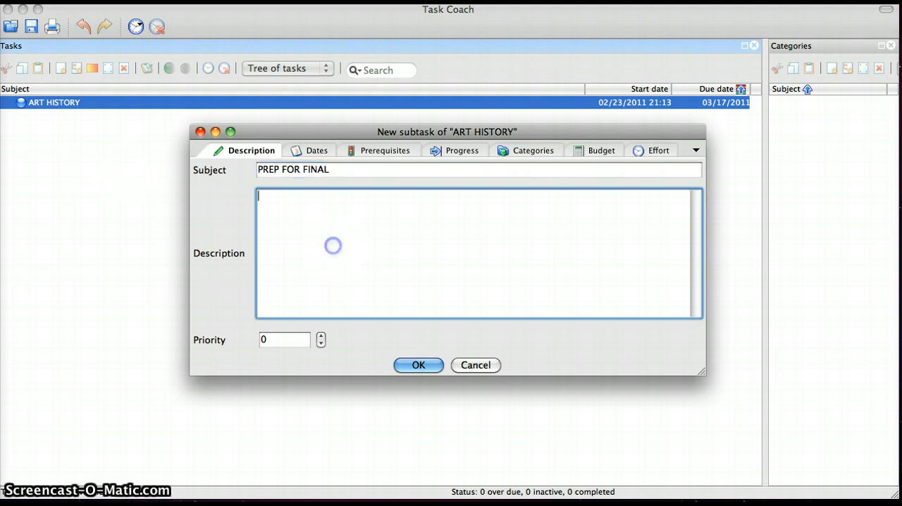
text(COMPLETE READING)
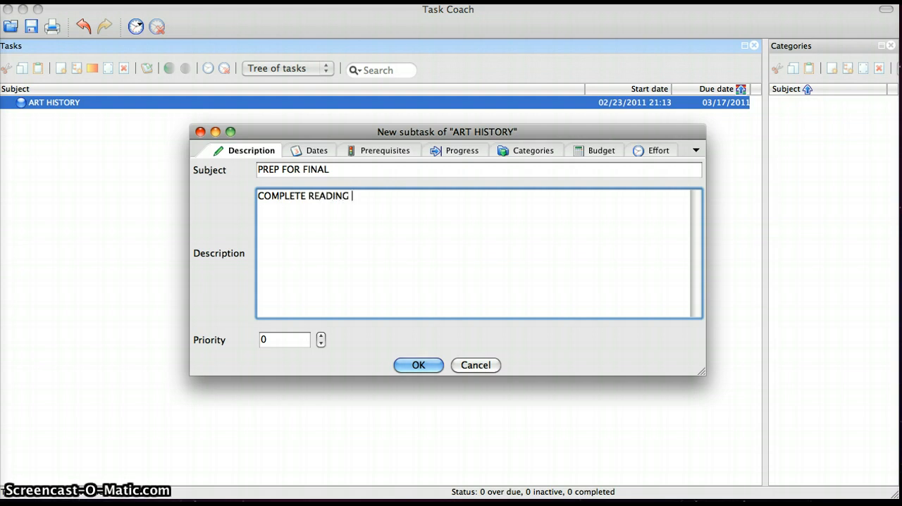
text( FOR CHAPTERS 10-)
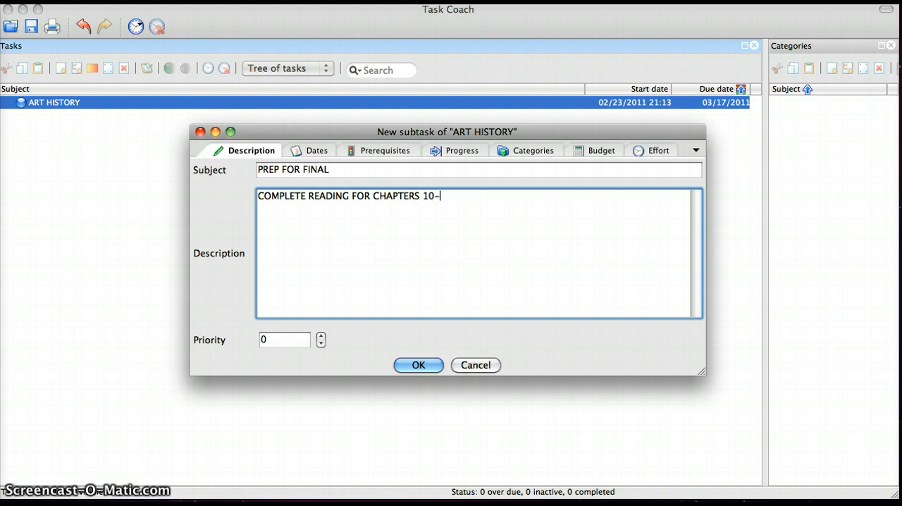
text(5)
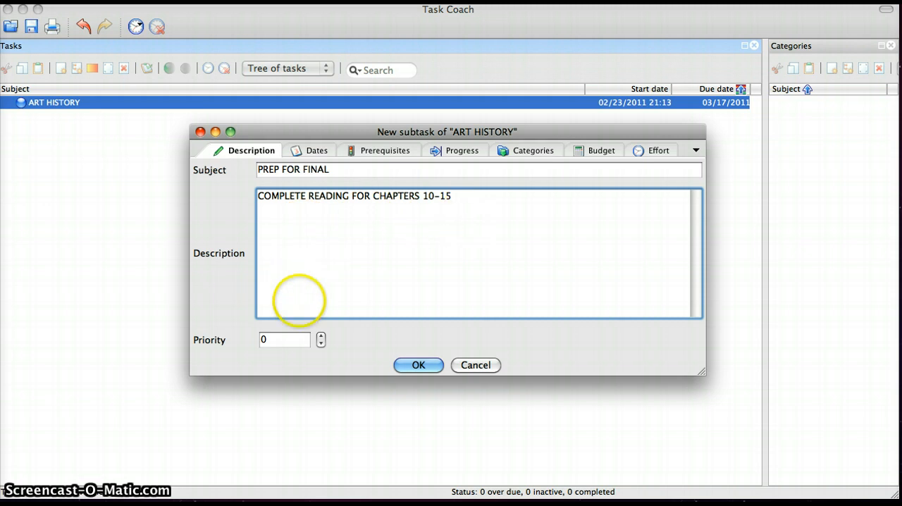
click(321, 336)
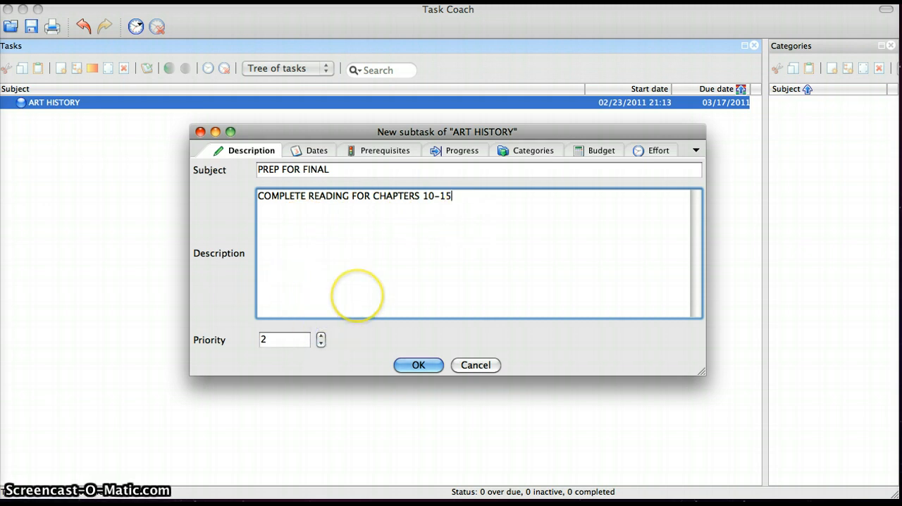
- Set the due date of the PREP FOR FINAL subtask to 03/05/2011
click(317, 152)
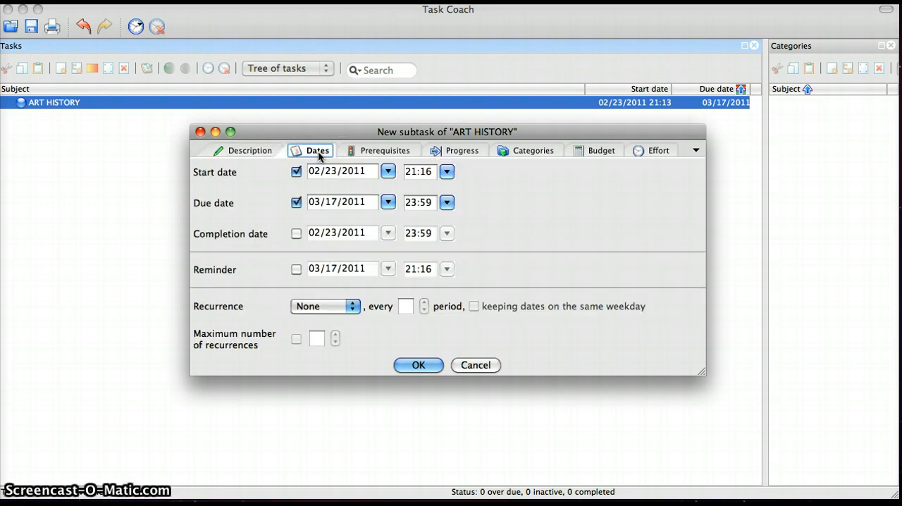
click(388, 202)
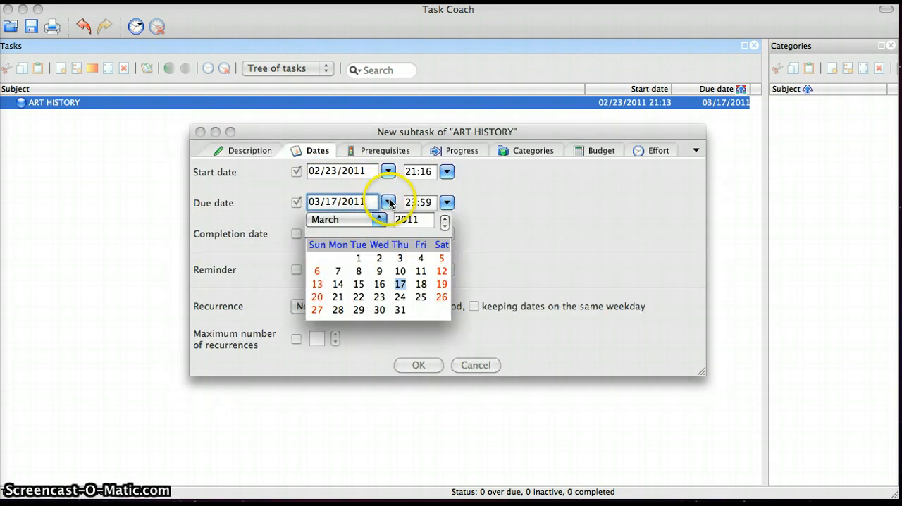
click(381, 219)
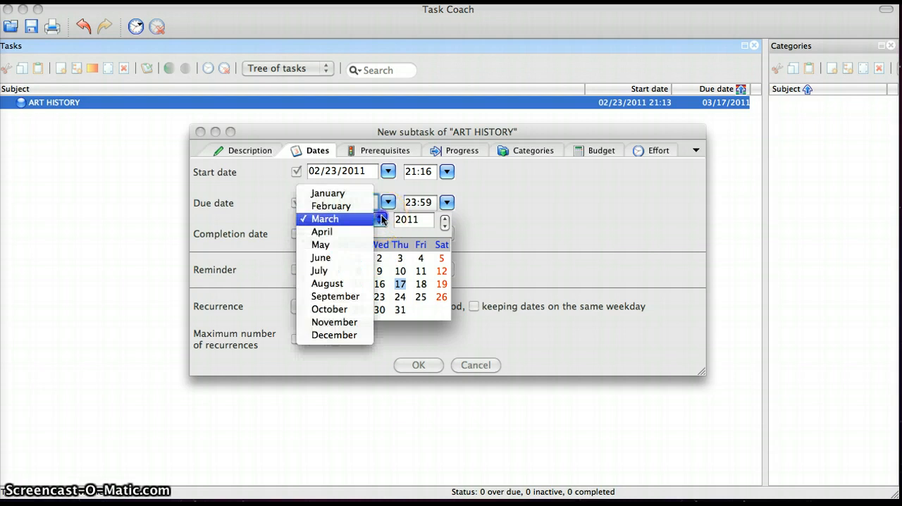
click(380, 219)
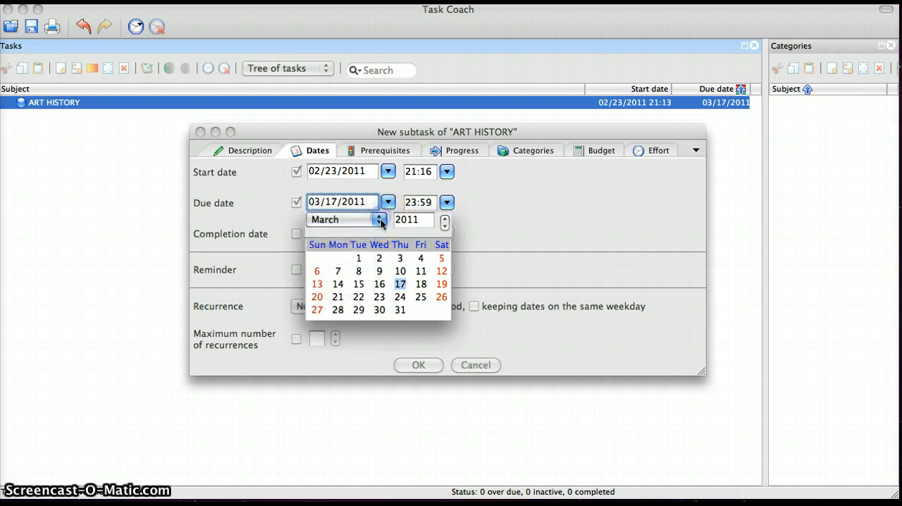
click(445, 259)
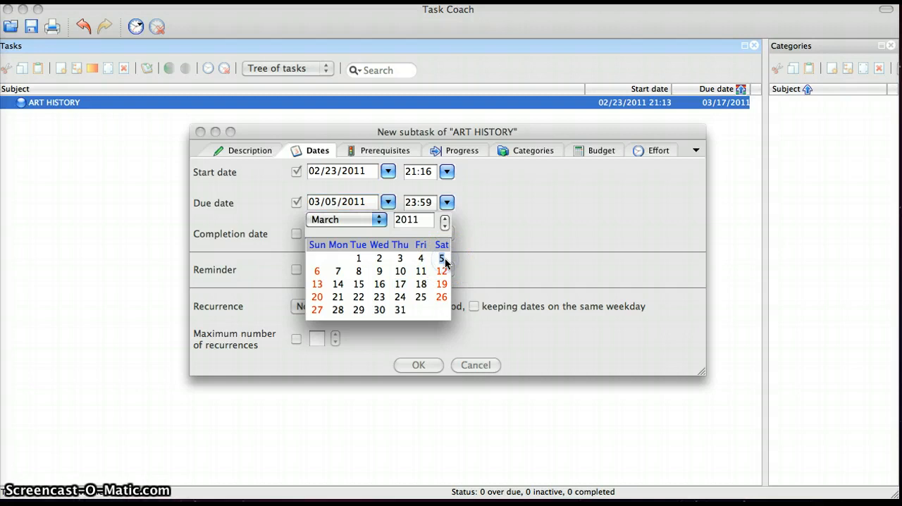
click(478, 233)
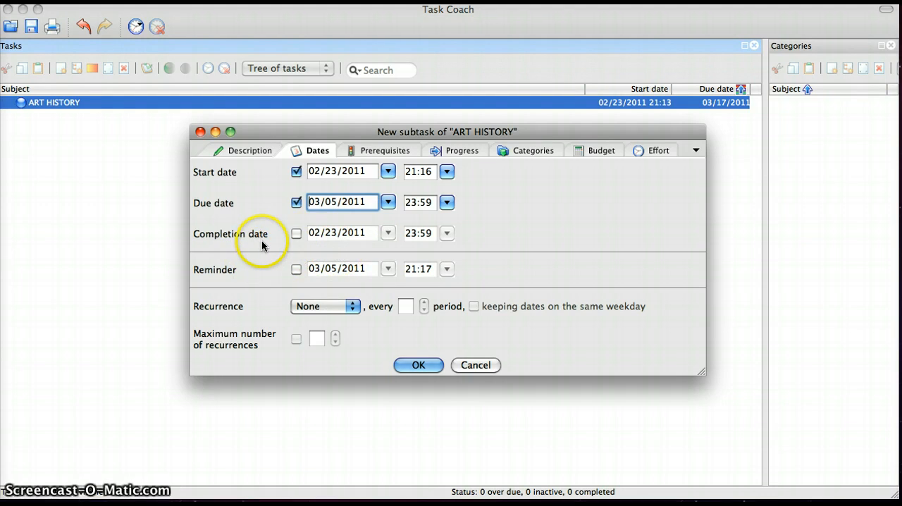
- Enable a reminder for the PREP FOR FINAL subtask and set its date to 03/03/2011
click(296, 270)
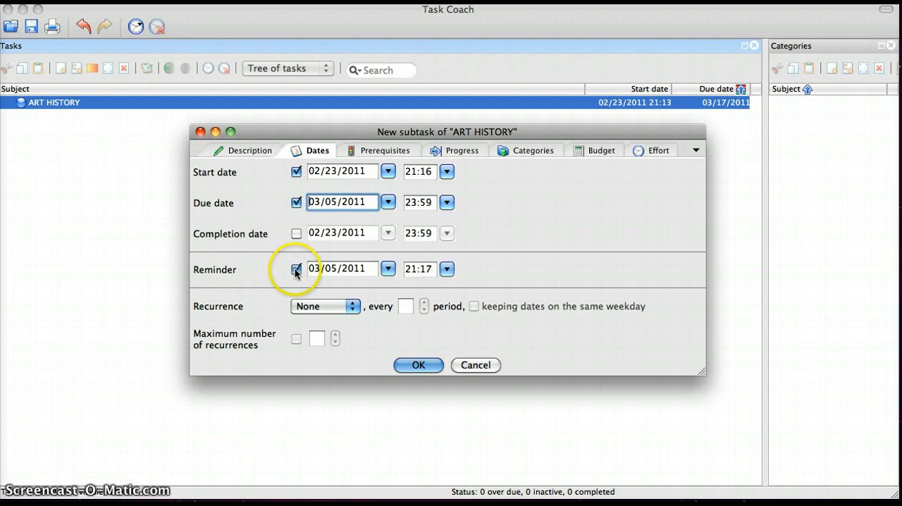
click(388, 269)
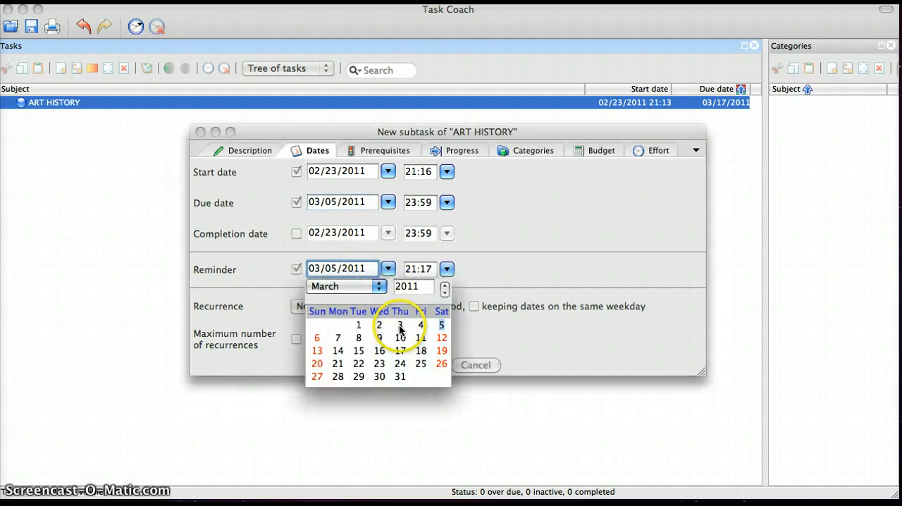
click(401, 329)
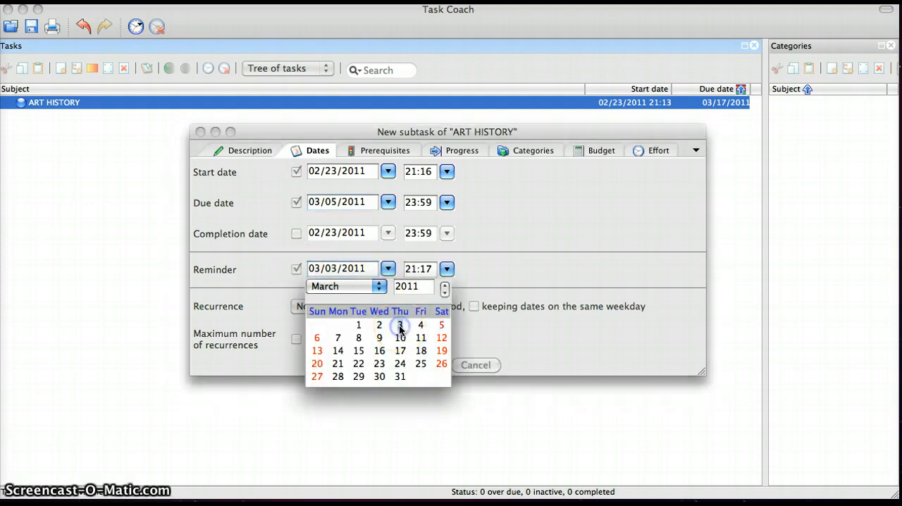
click(509, 282)
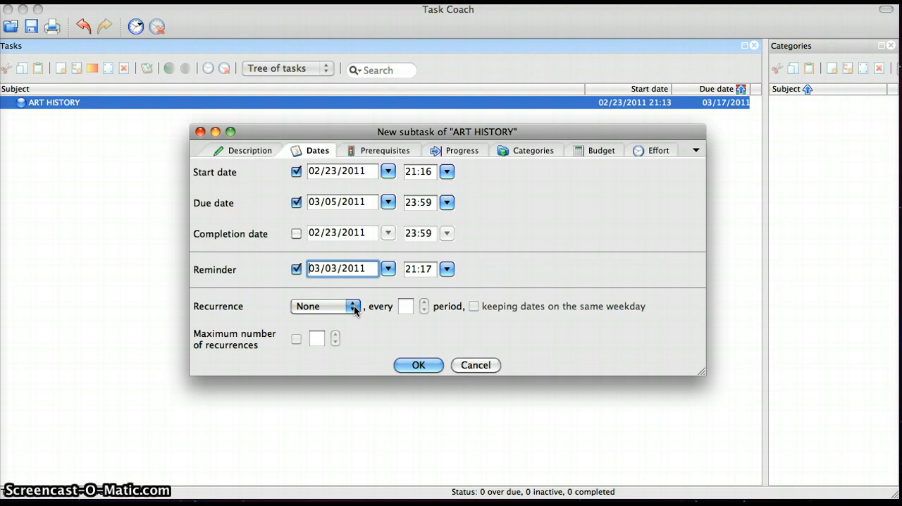
- Make ART HISTORY a prerequisite of the subtask, check its progress and categories settings, and save the subtask
click(384, 152)
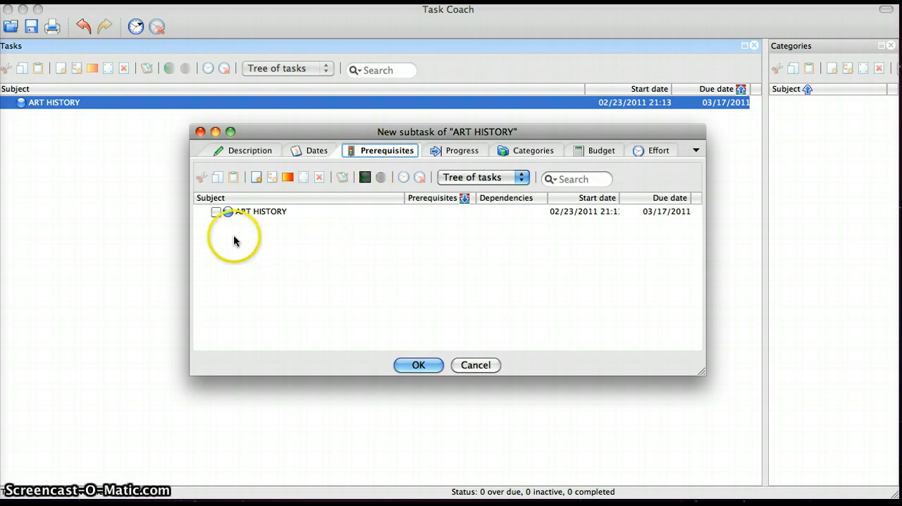
click(216, 212)
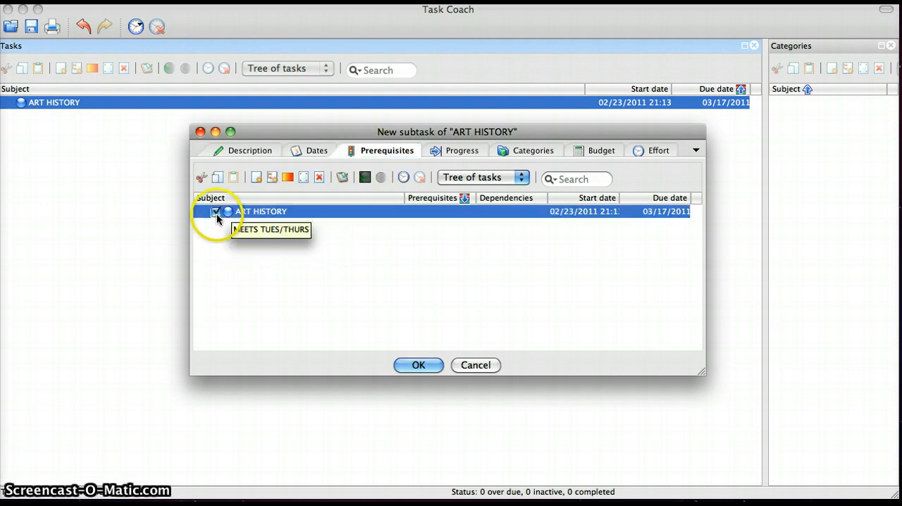
click(473, 151)
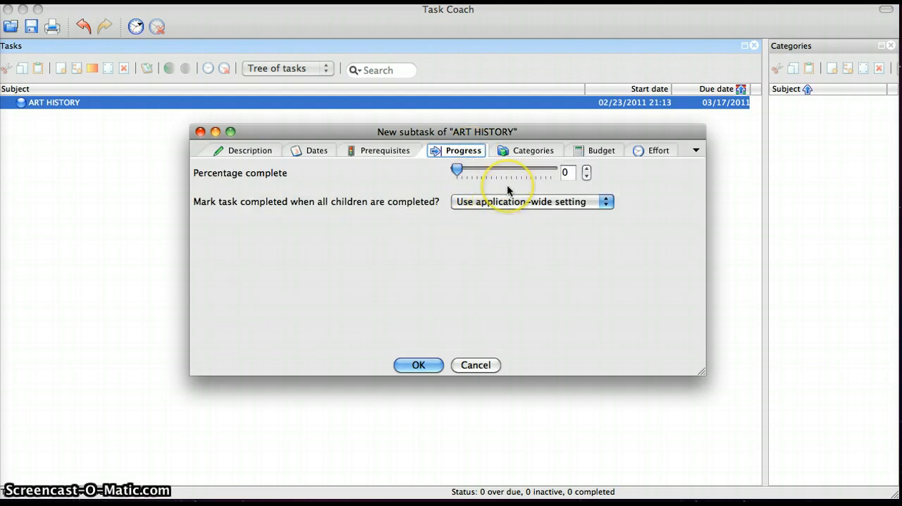
click(529, 152)
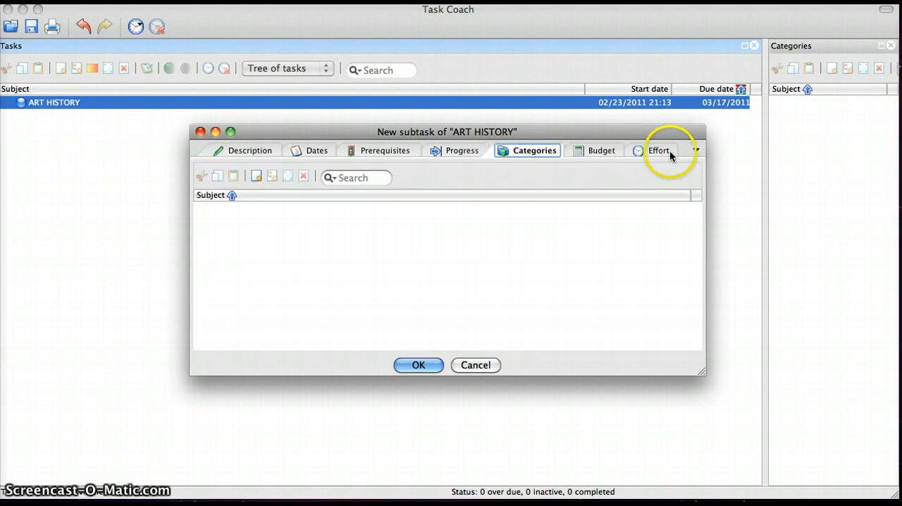
click(417, 365)
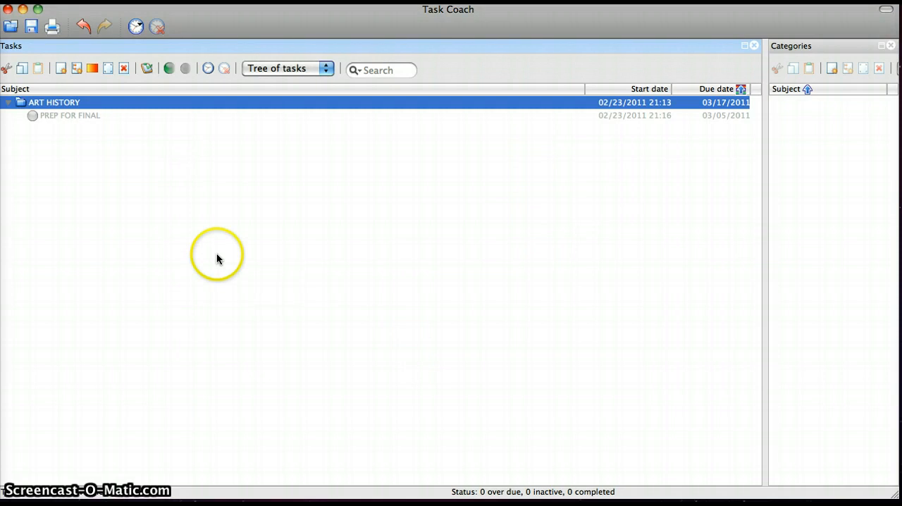
- Start a new top-level task with the subject ECON 3107
click(88, 116)
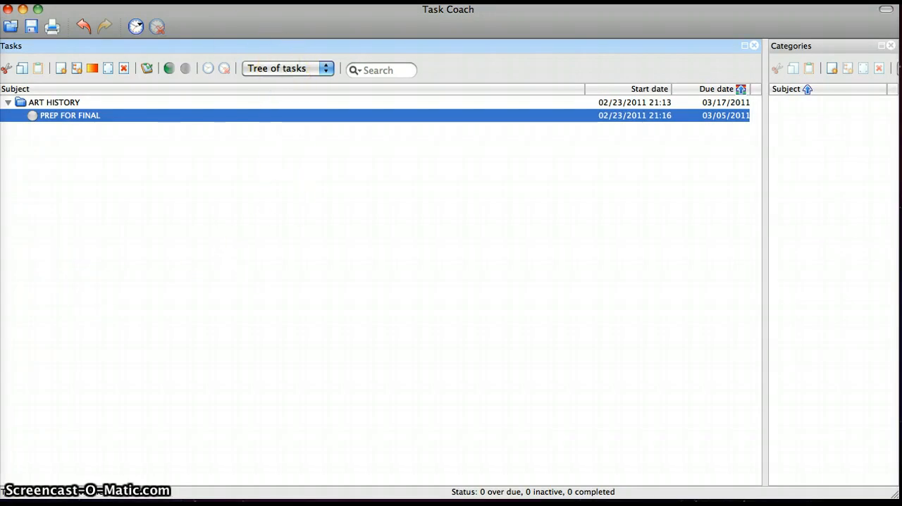
click(206, 0)
mouse_move(227, 7)
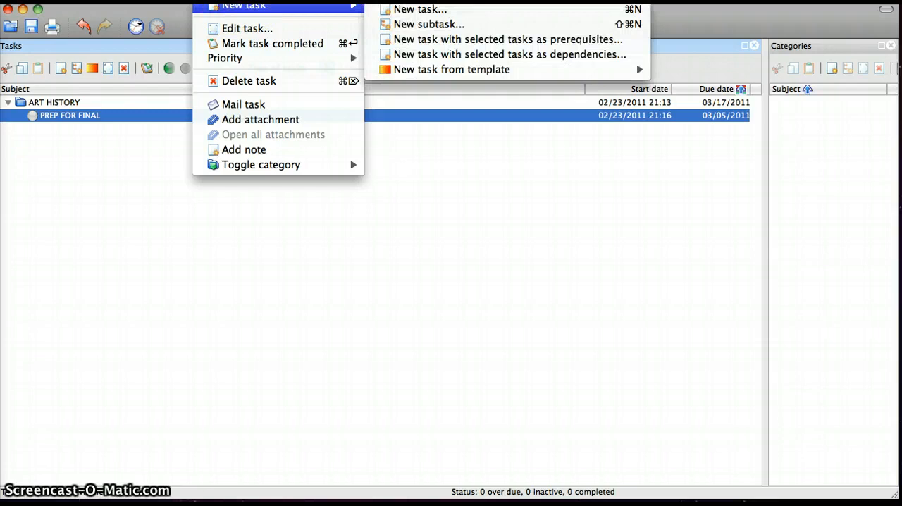
click(403, 14)
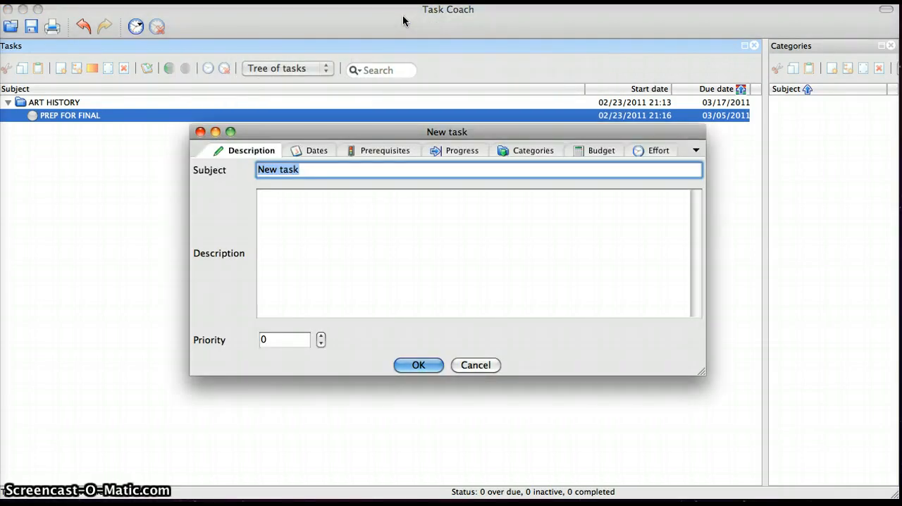
click(308, 169)
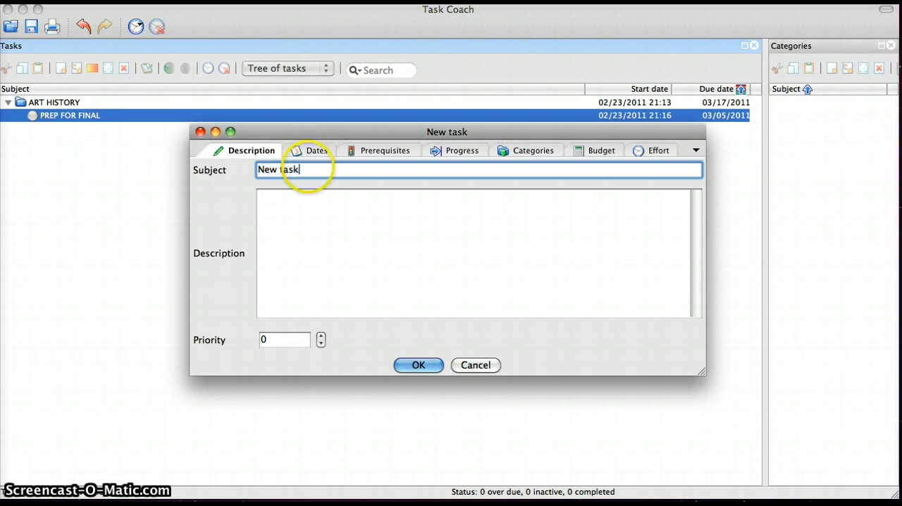
key(BackSpace)
key(BackSpace)
key(BackSpace)
key(BackSpace)
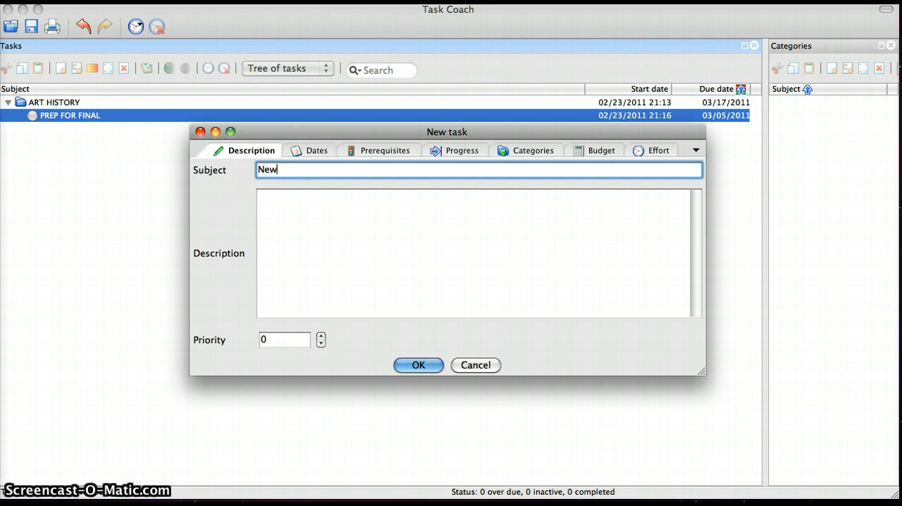
key(BackSpace)
key(BackSpace)
key(BackSpace)
key(BackSpace)
text(ECON 3107)
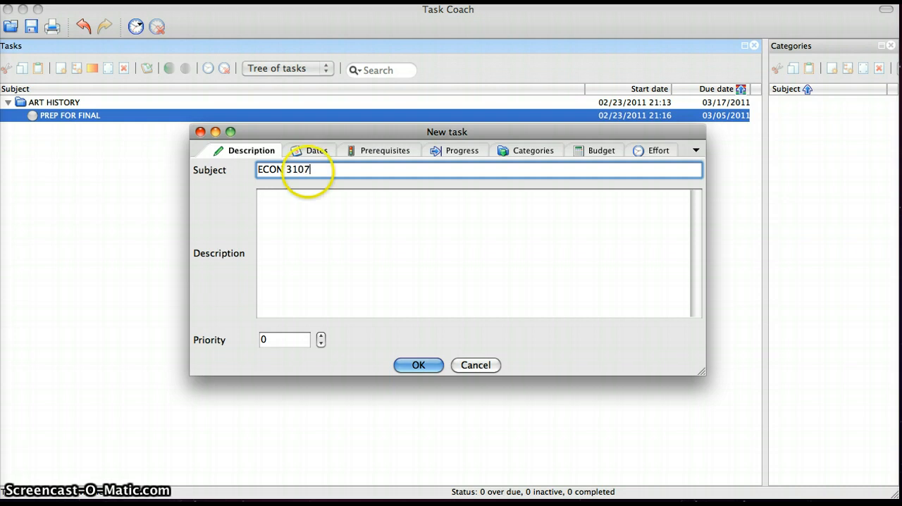
- Enter MEETS WEDS as the description of the ECON 3107 task and set its priority to 1
click(307, 203)
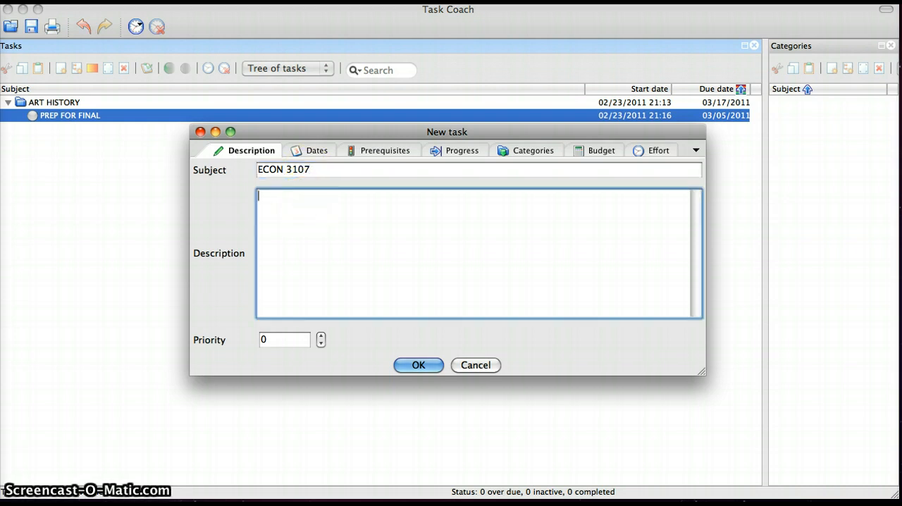
text(ME)
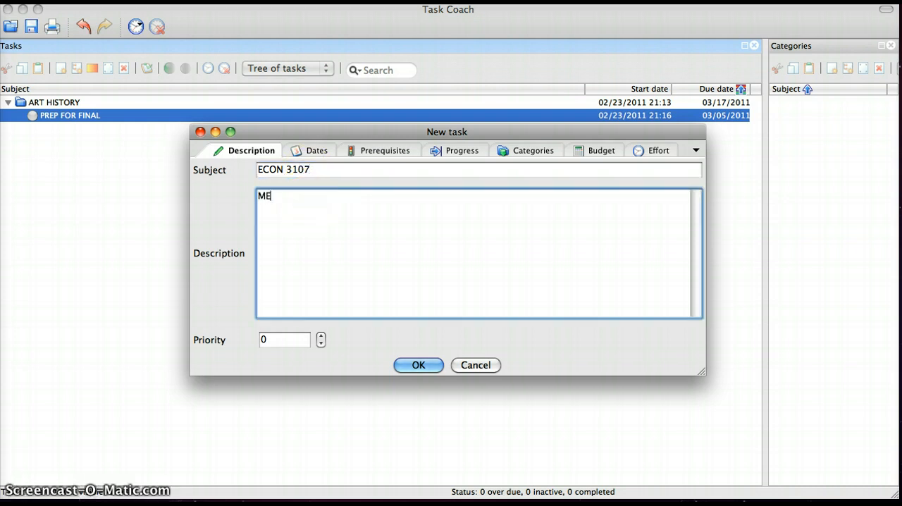
text(ETS WEDS)
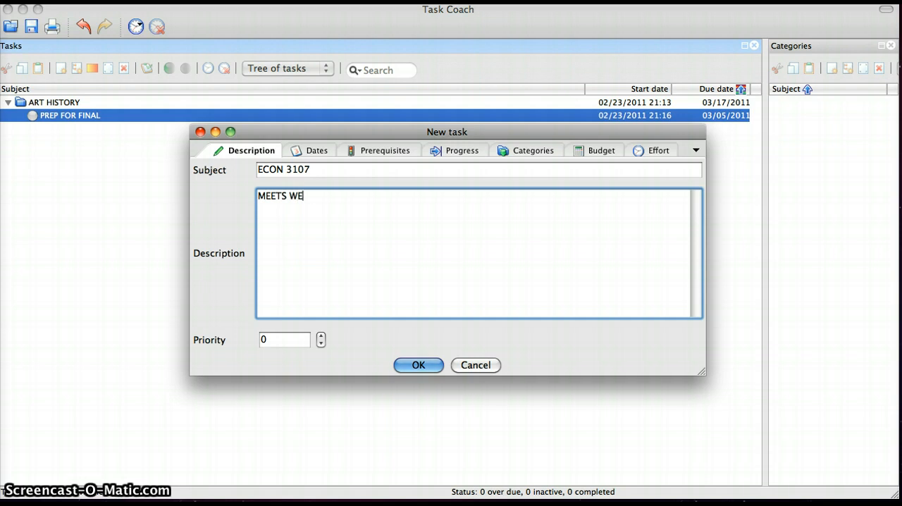
click(321, 337)
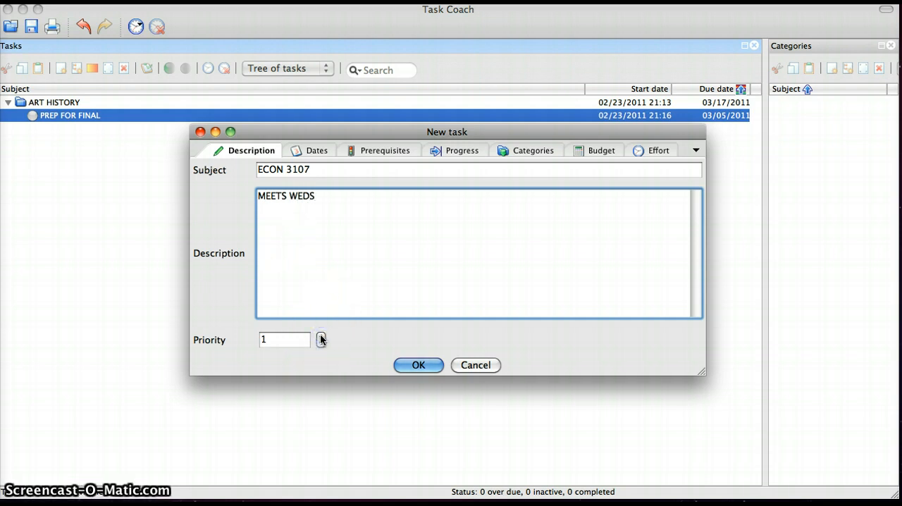
- Enable the due date for the ECON 3107 task and set it to 03/16/2011
click(315, 151)
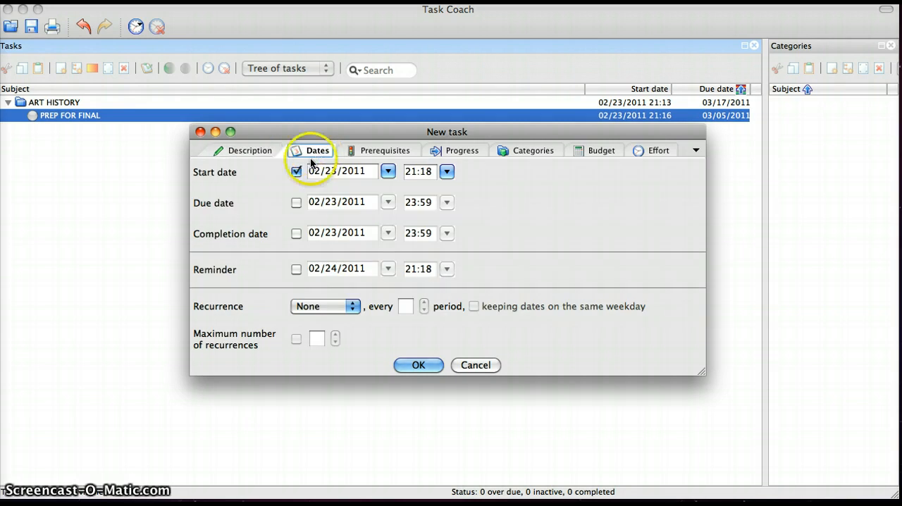
click(297, 203)
click(388, 203)
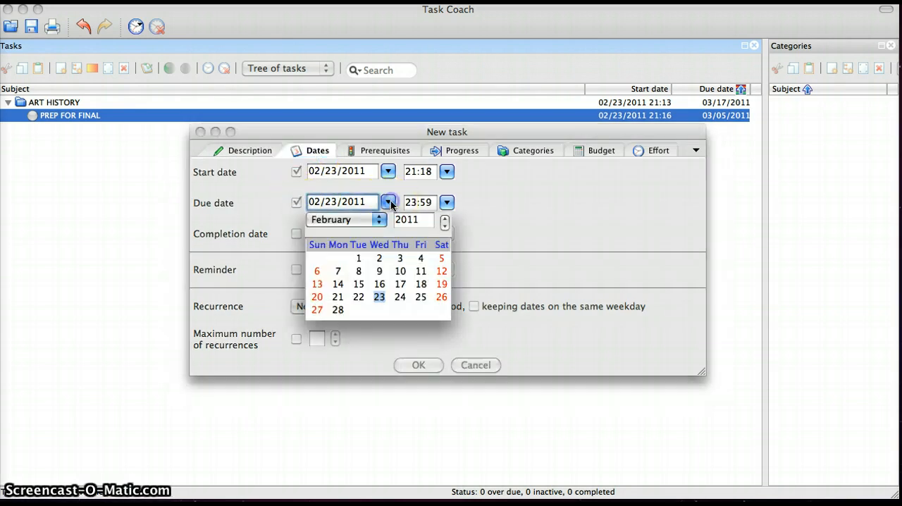
click(379, 220)
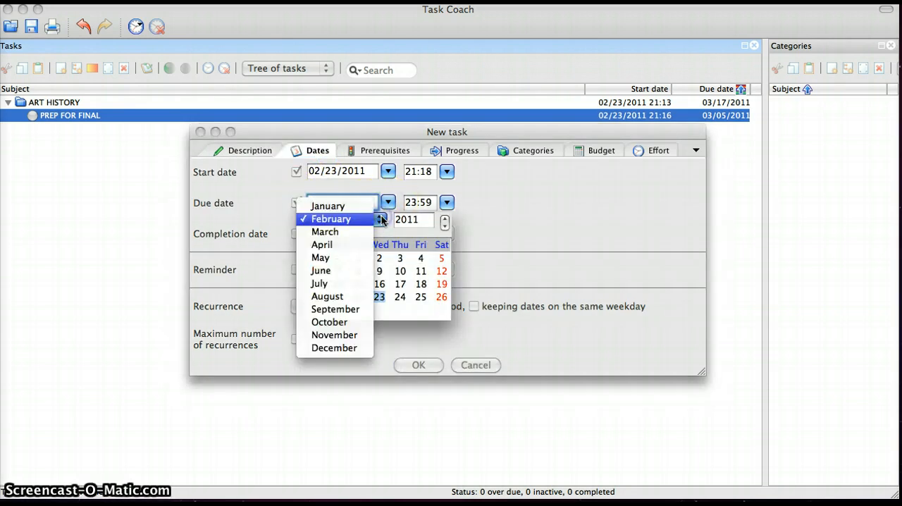
click(369, 232)
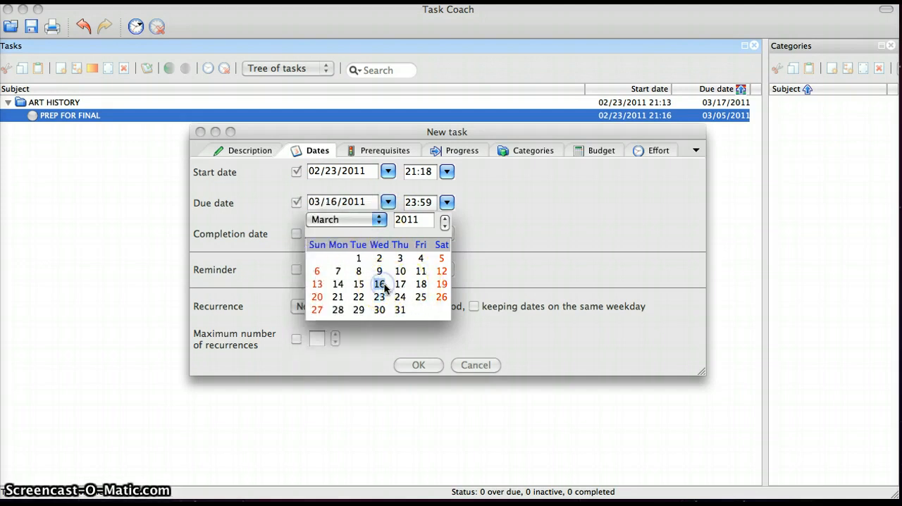
click(556, 245)
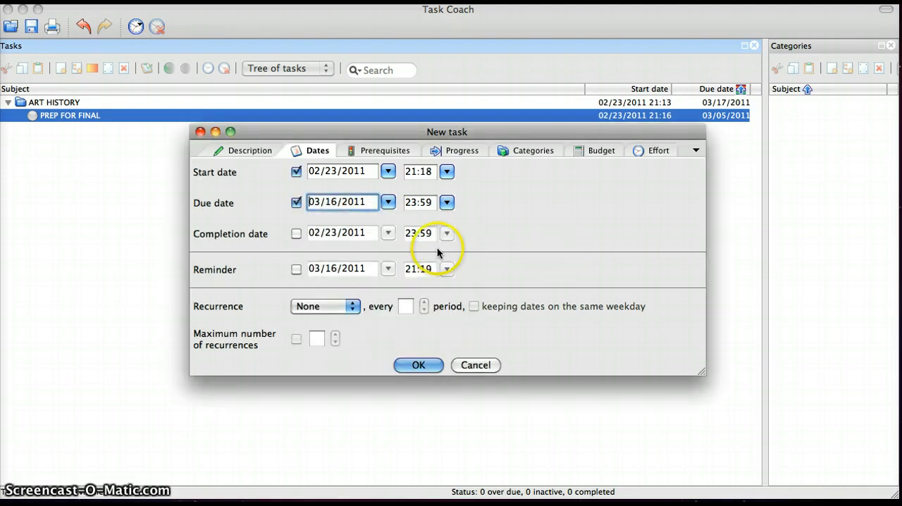
- Set the ECON 3107 task's percentage complete to 50 and save the task
click(459, 151)
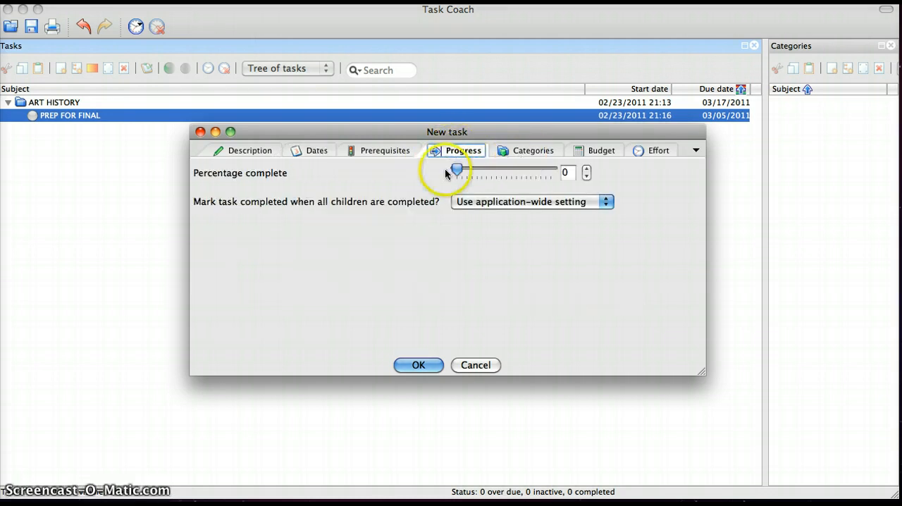
drag(456, 174, 502, 175)
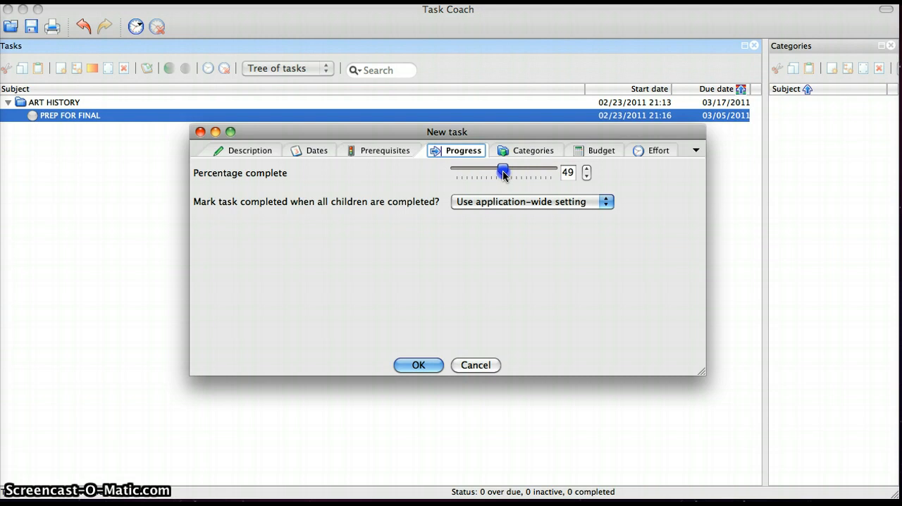
drag(506, 176, 504, 175)
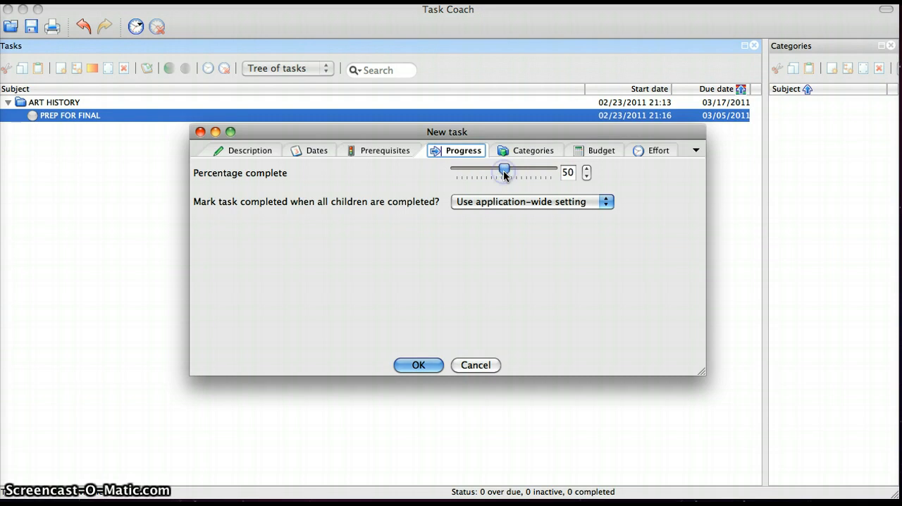
click(416, 365)
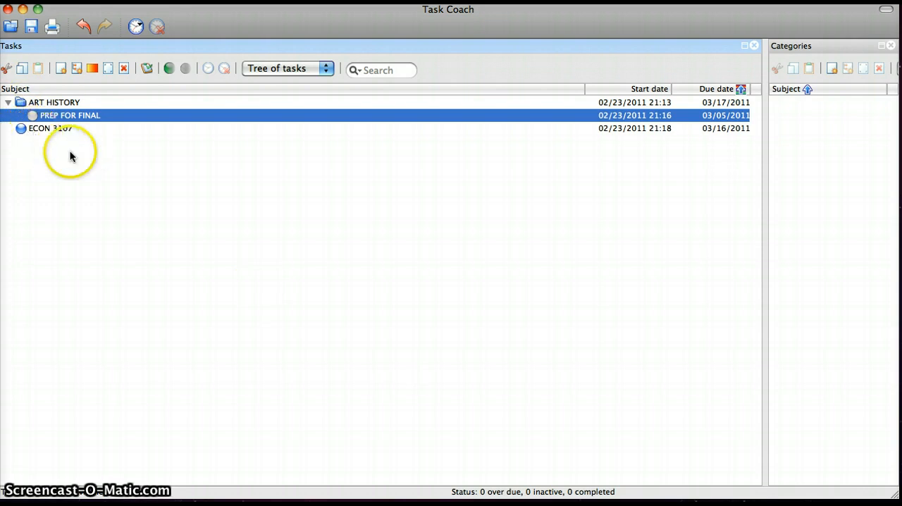
- Start a new subtask under ECON 3107 with the subject READING
click(33, 129)
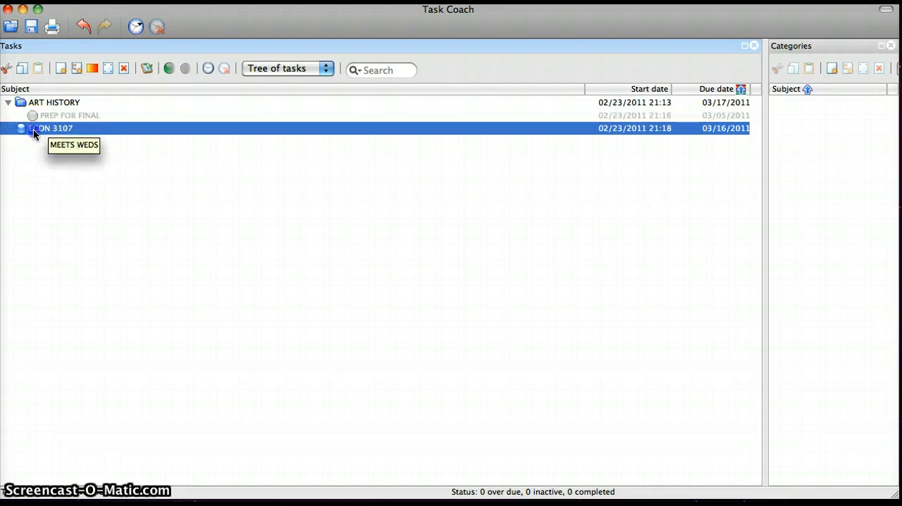
right_click(33, 129)
mouse_move(71, 206)
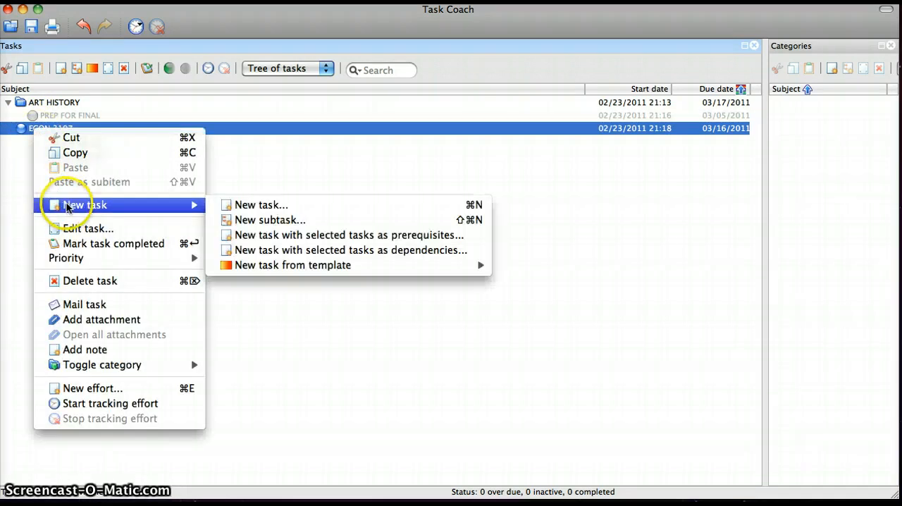
click(237, 221)
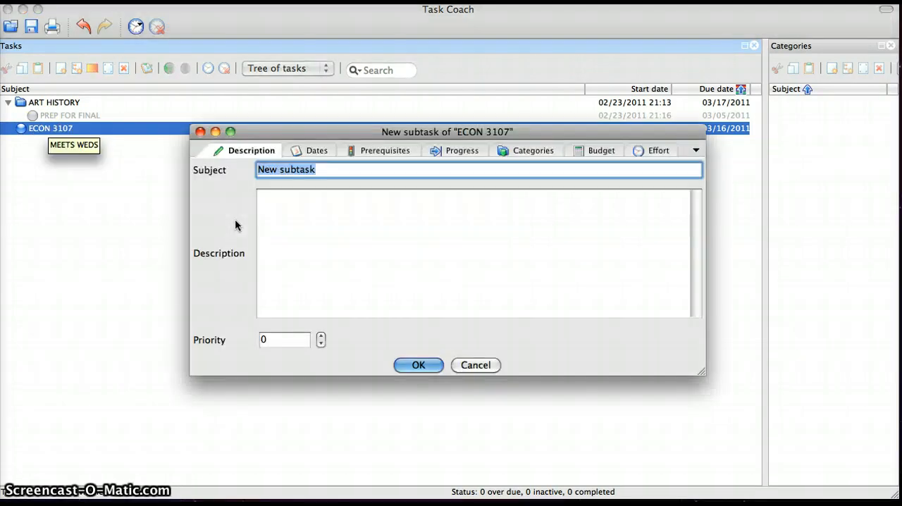
text(R)
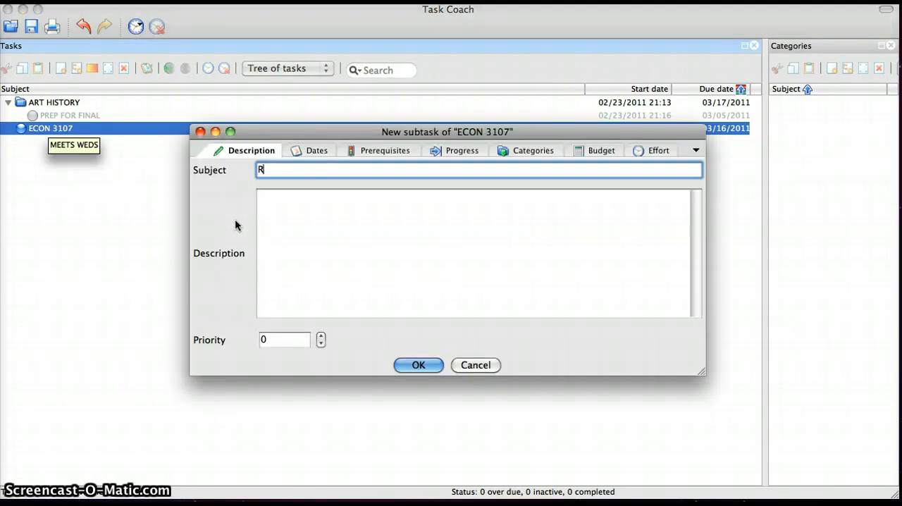
text(EADING)
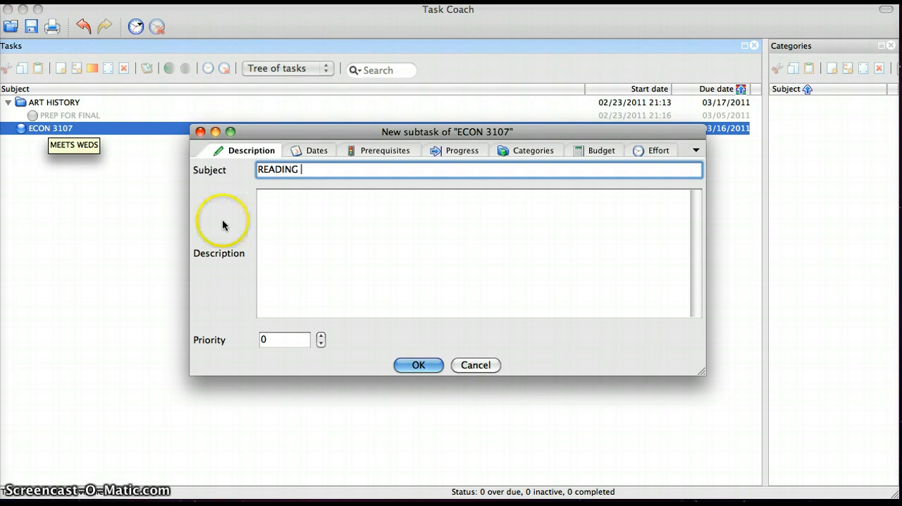
- Enter READ CHAPTERS 14 AND 15 as the description of the READING subtask
click(294, 236)
text(R)
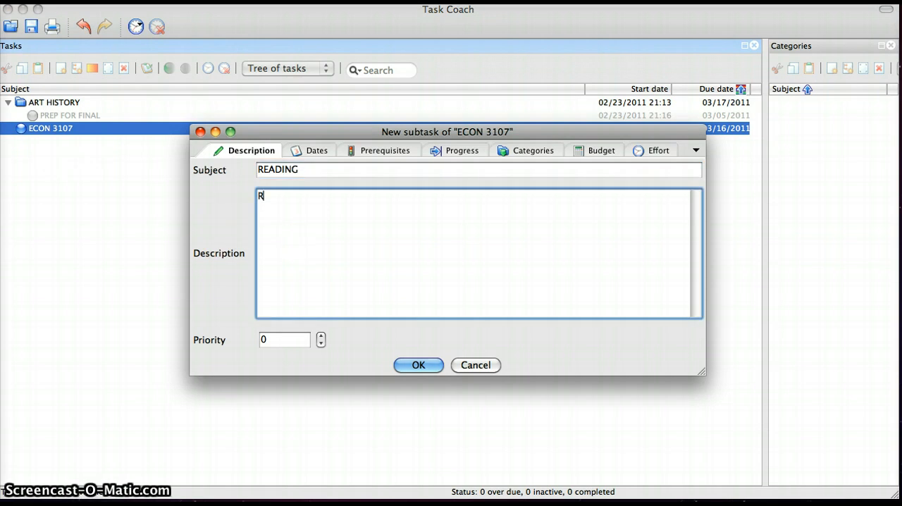
text(EAD CHAPTE)
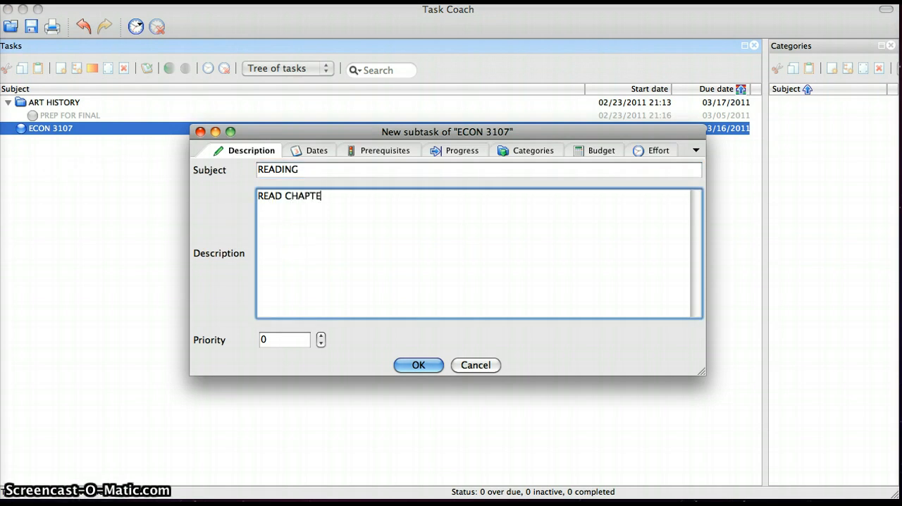
text(RS 14 AND )
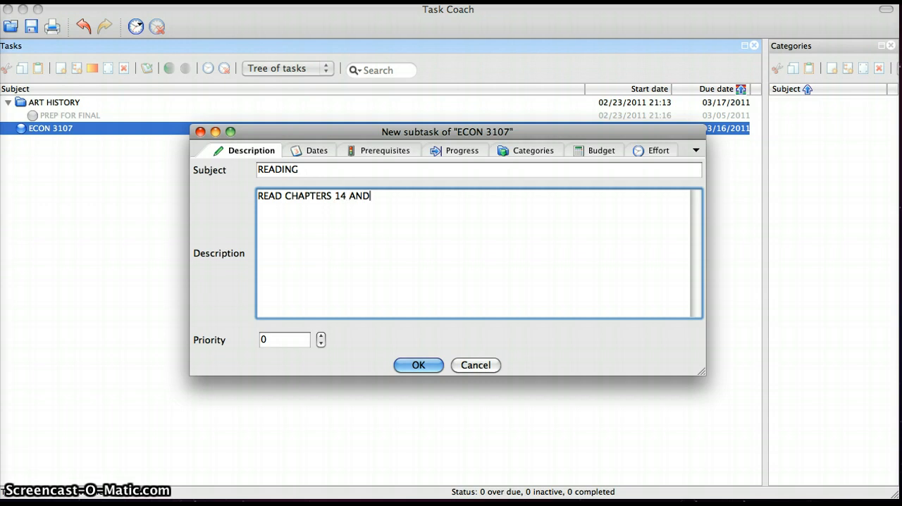
text(15)
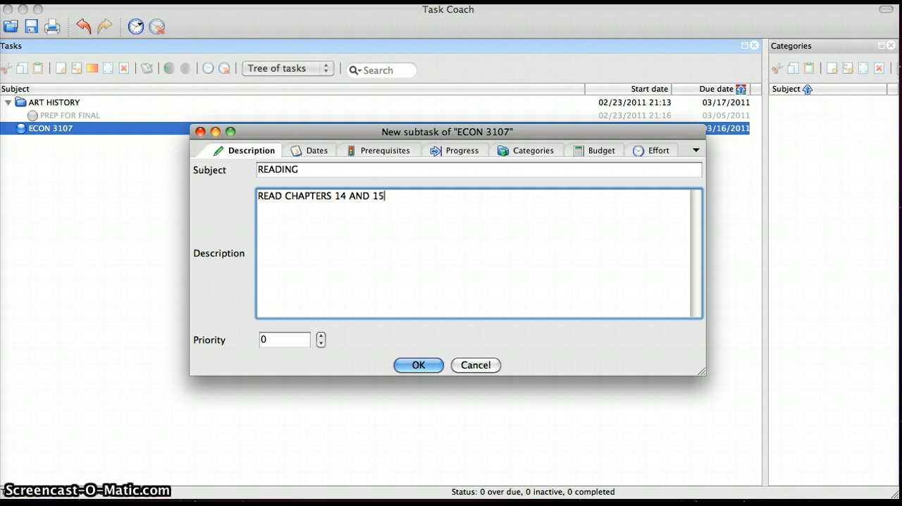
- Set the priority of the READING subtask to 2
click(322, 336)
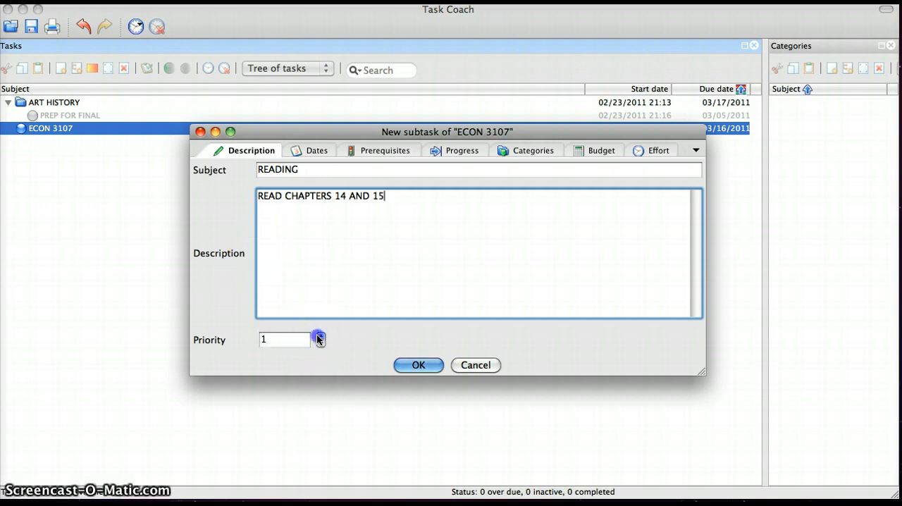
click(322, 336)
click(322, 337)
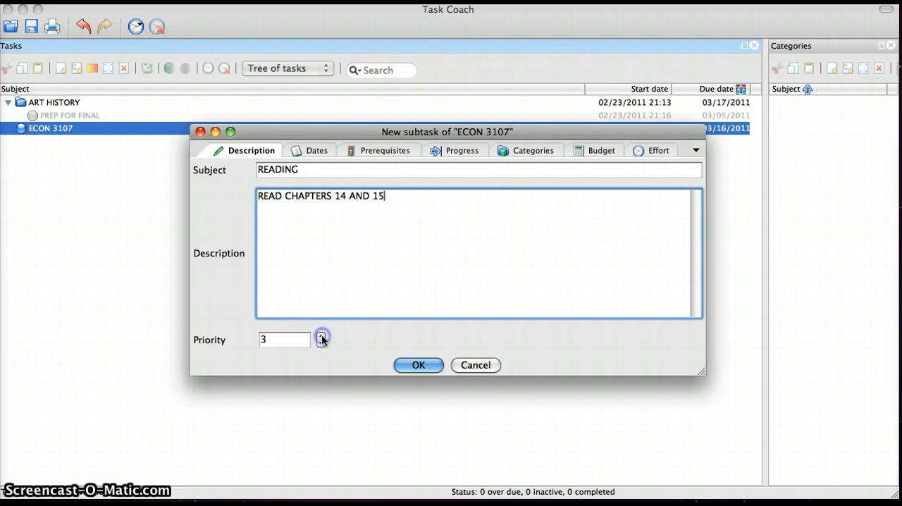
click(322, 336)
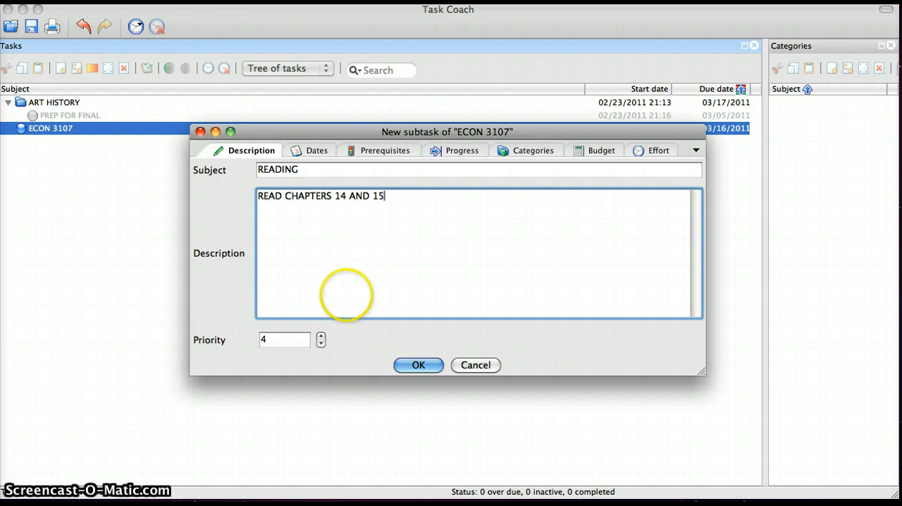
click(321, 344)
click(321, 343)
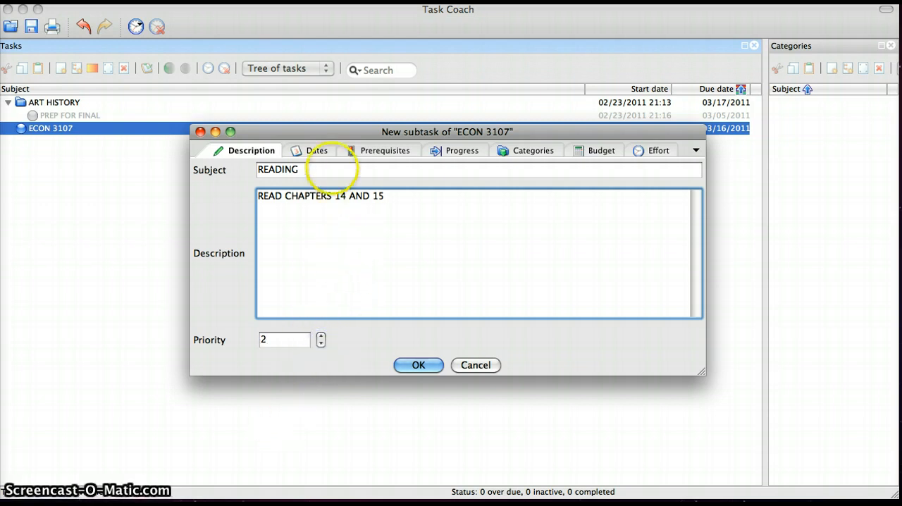
- Set the due date of the READING subtask to 02/27/2011
click(325, 150)
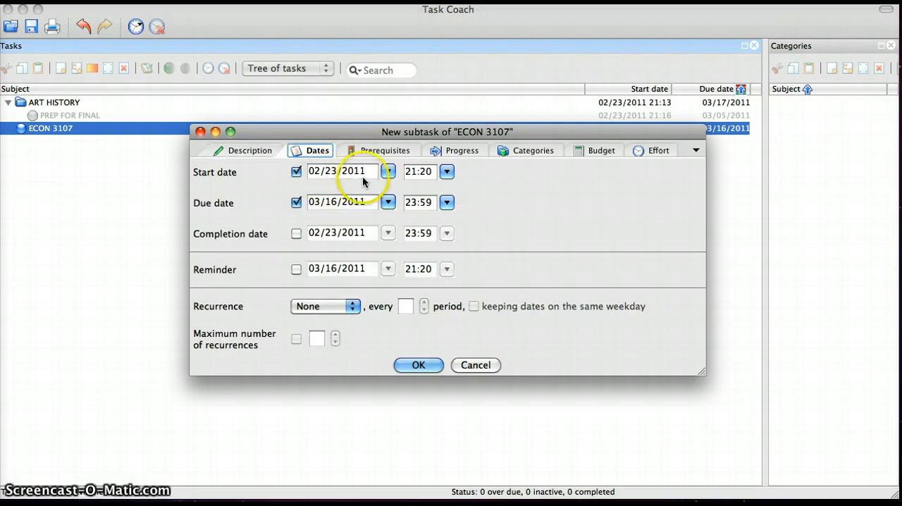
click(388, 203)
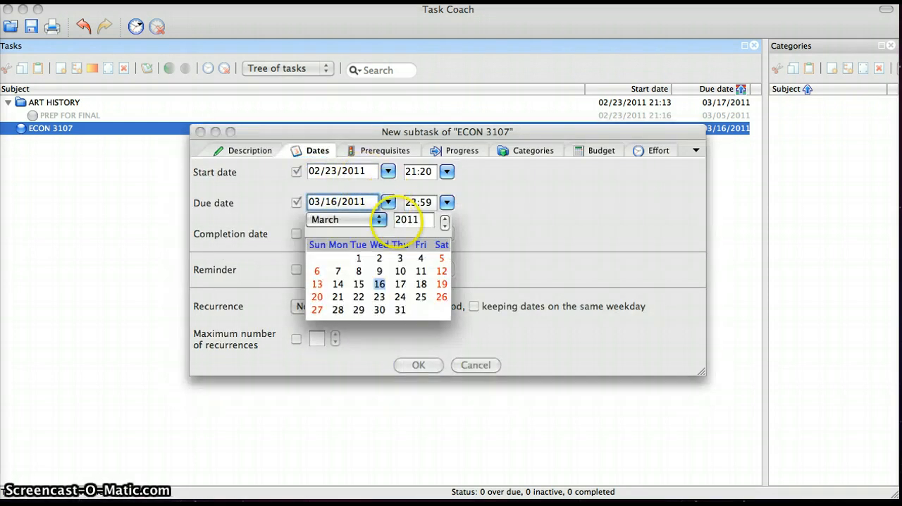
click(378, 221)
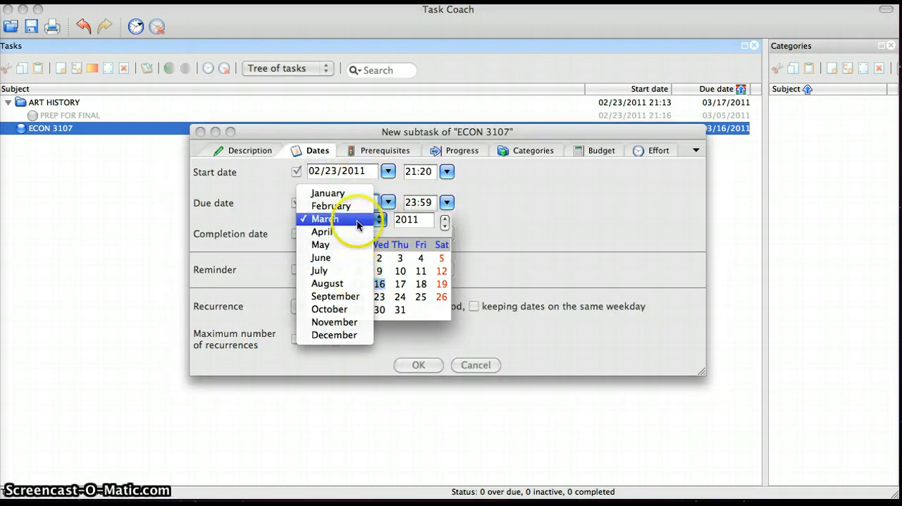
click(331, 206)
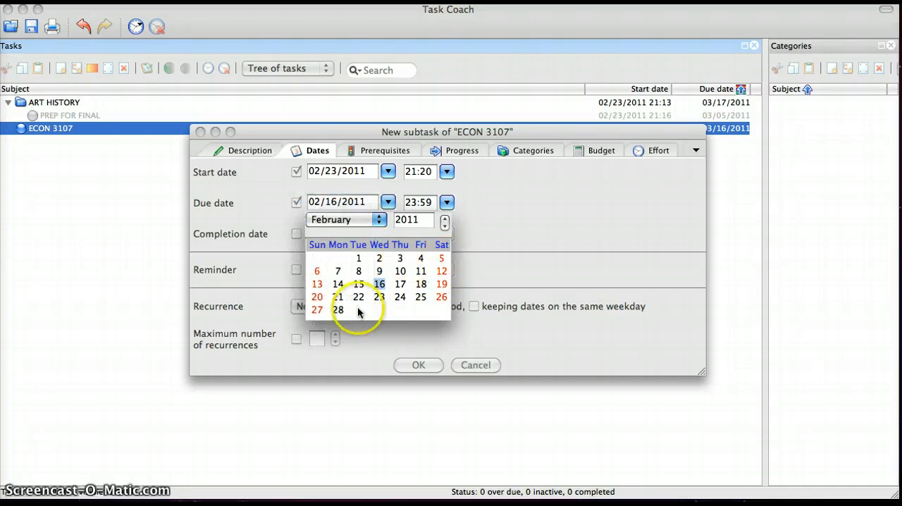
click(318, 310)
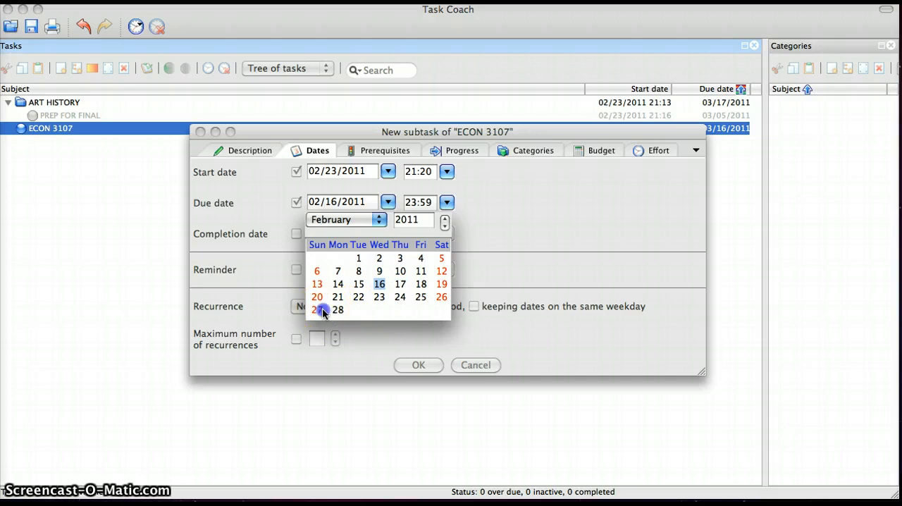
click(572, 230)
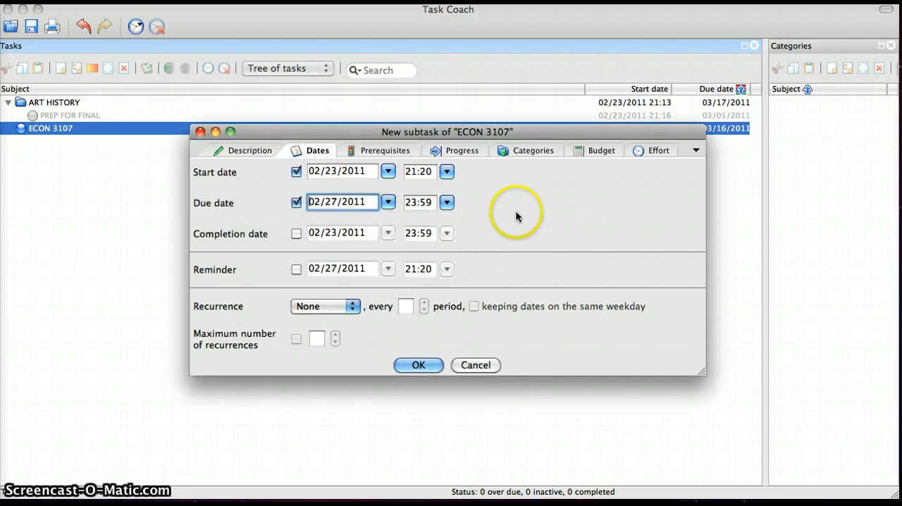
- Set the READING subtask's percentage complete to 26 and save the subtask
click(477, 151)
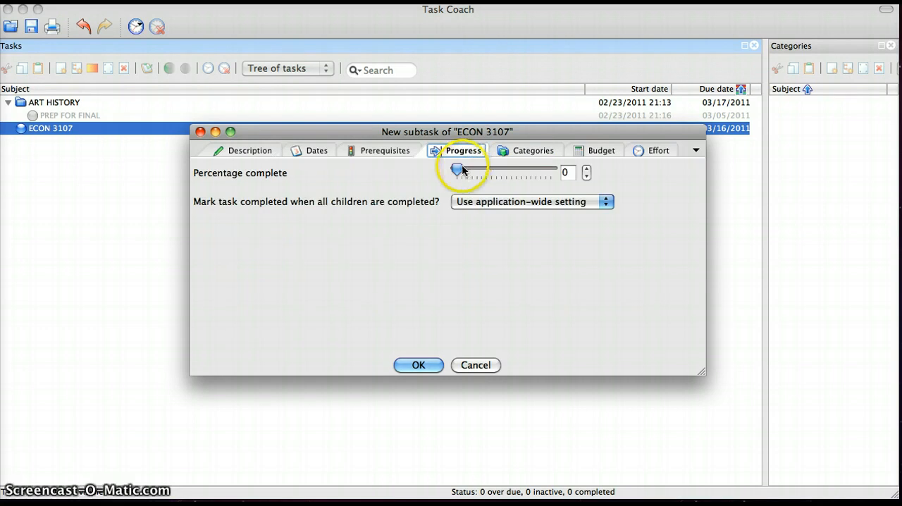
drag(463, 170, 460, 173)
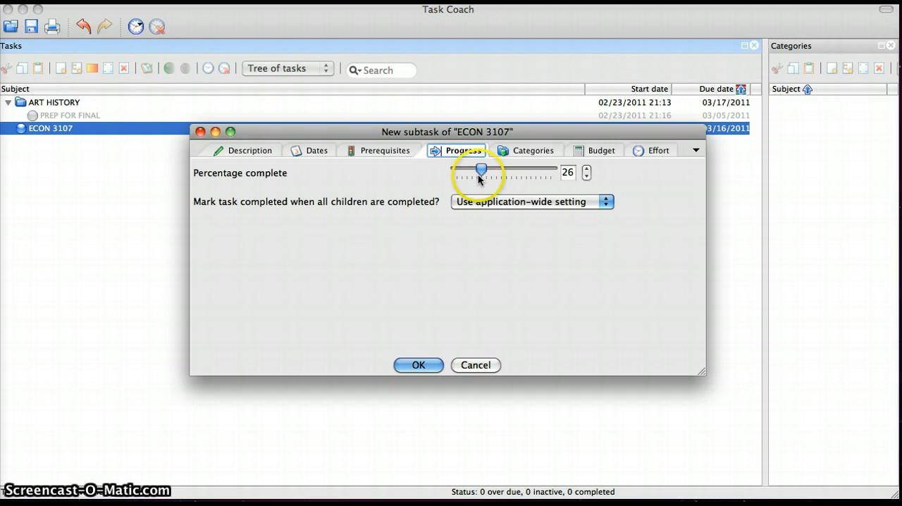
click(425, 365)
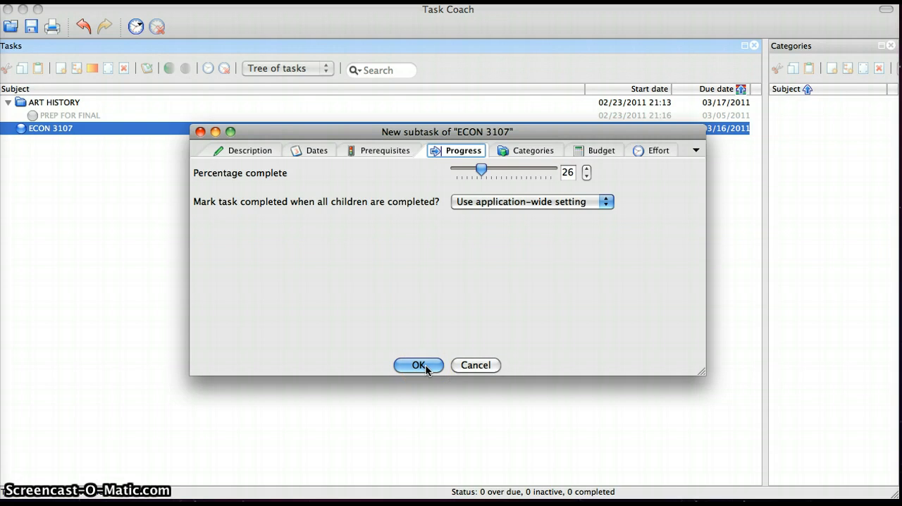
click(425, 364)
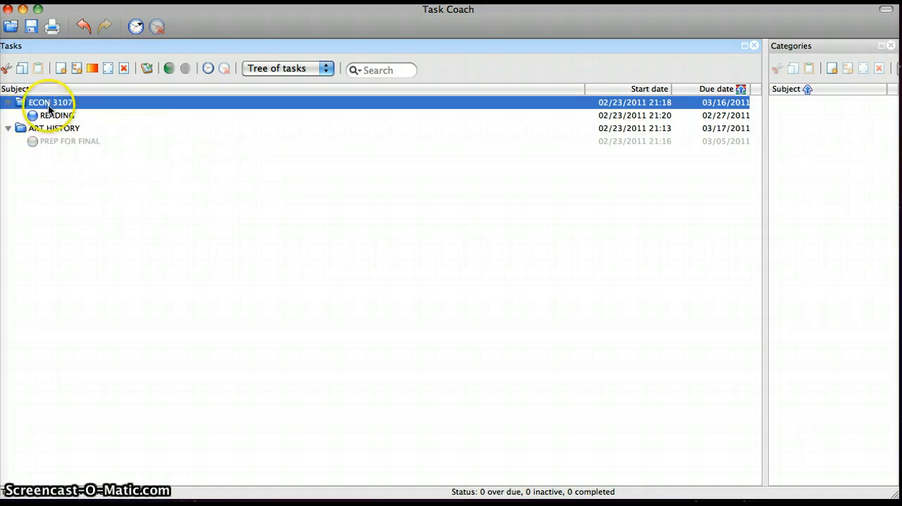
- Start a note on the ECON 3107 task with the subject COMPLETE QUIZZES ON BB and the description QUIZZES DUE 3/14
mouse_move(54, 106)
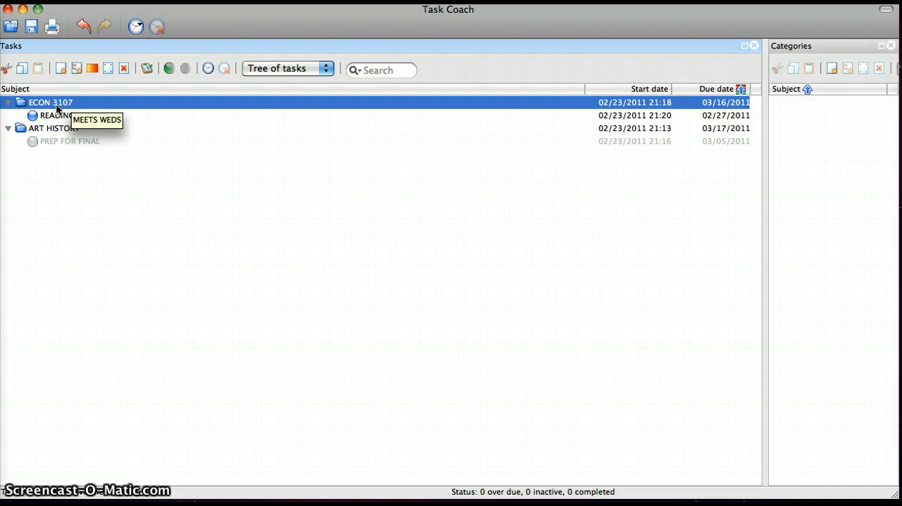
right_click(55, 104)
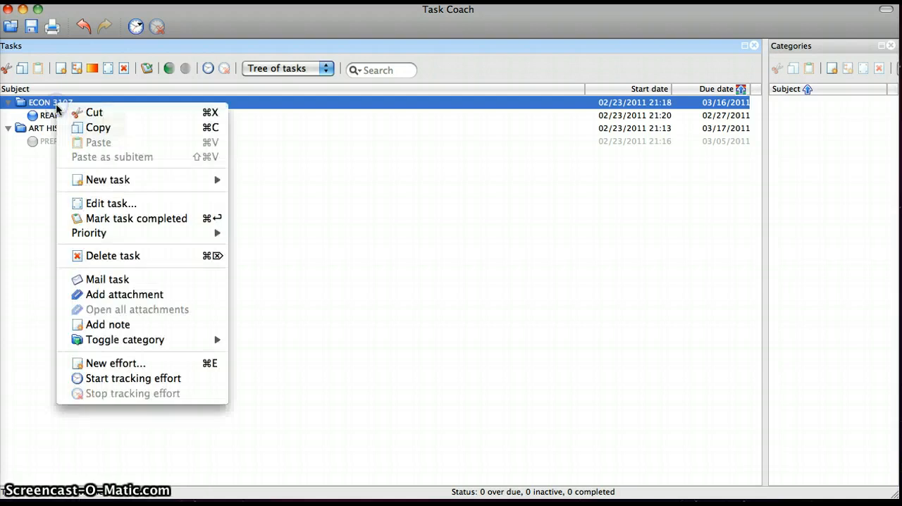
click(160, 325)
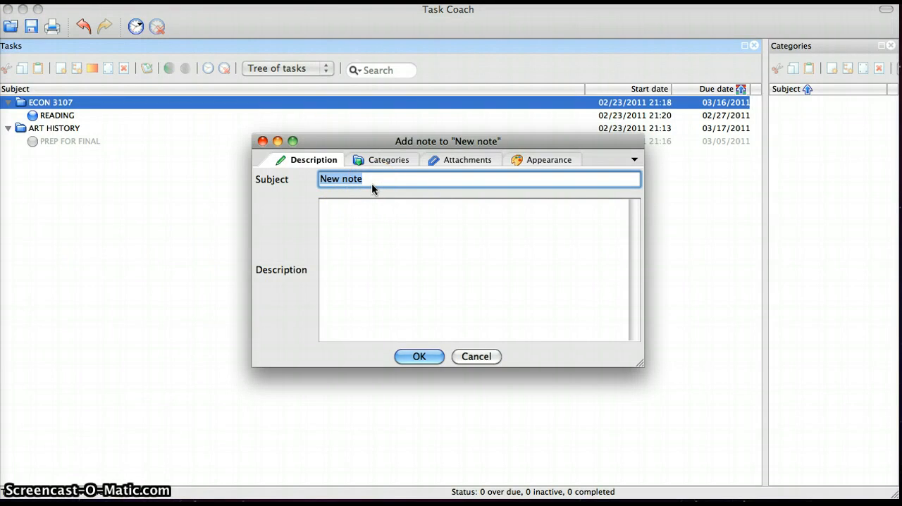
text(COMP)
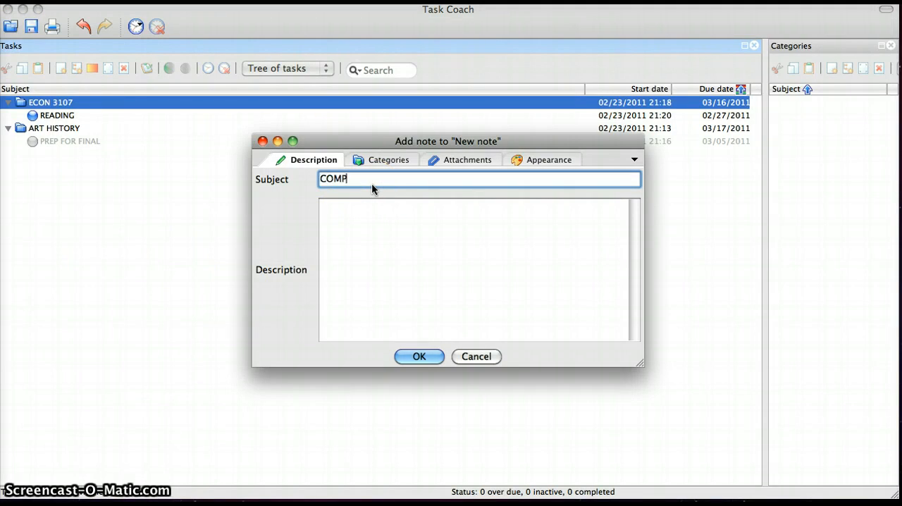
text(LETE Q)
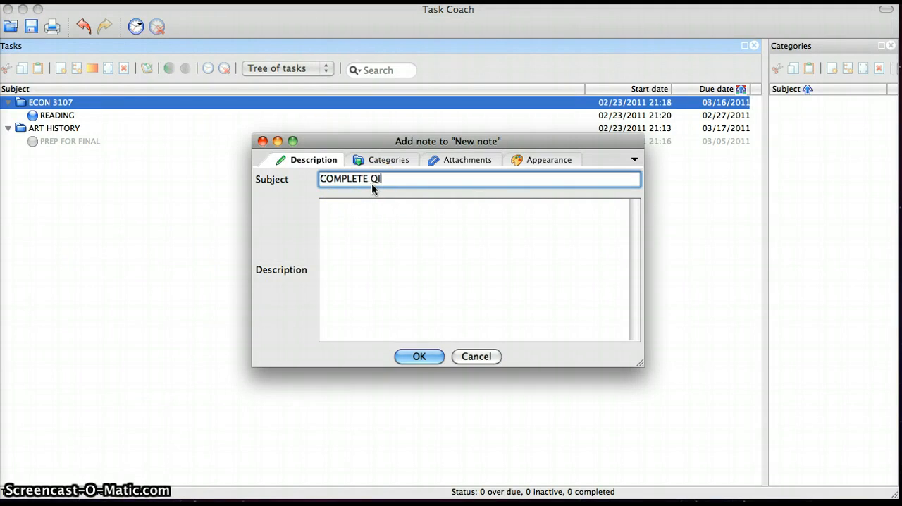
text(UIZZE)
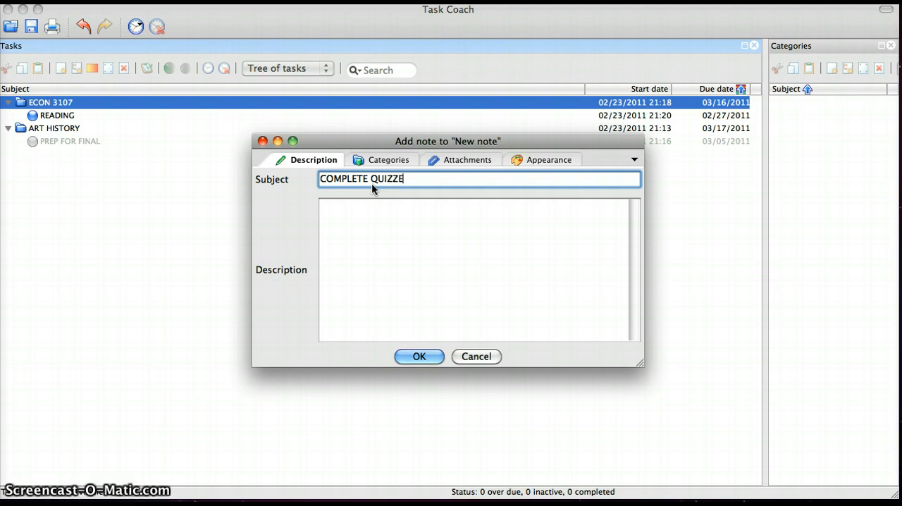
text(S ON BB)
click(368, 226)
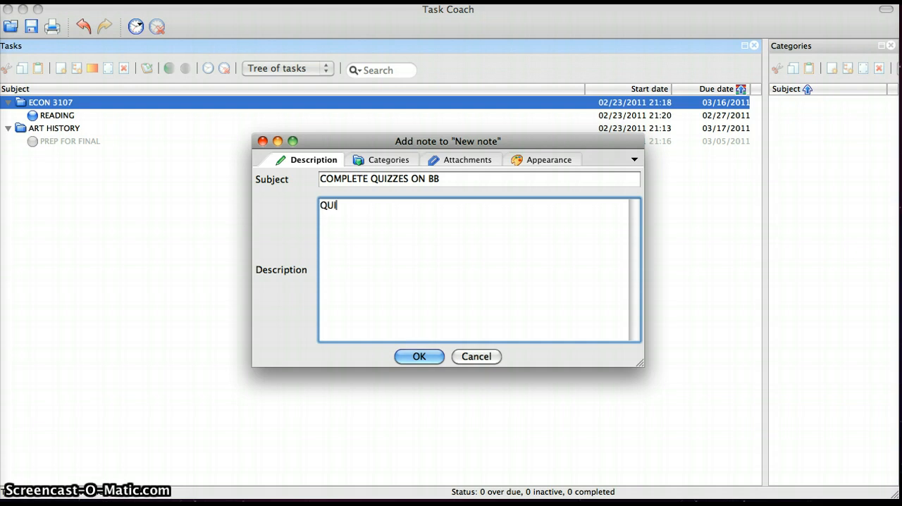
text(QUIZZES DUE 3/14)
- Enable a custom foreground color for the quiz note and set it to the Strawberry crayon color
click(463, 158)
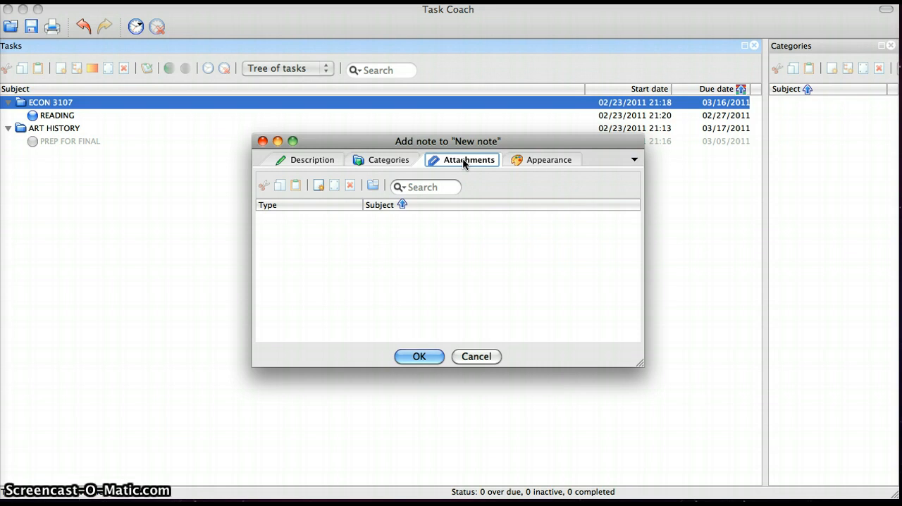
click(529, 160)
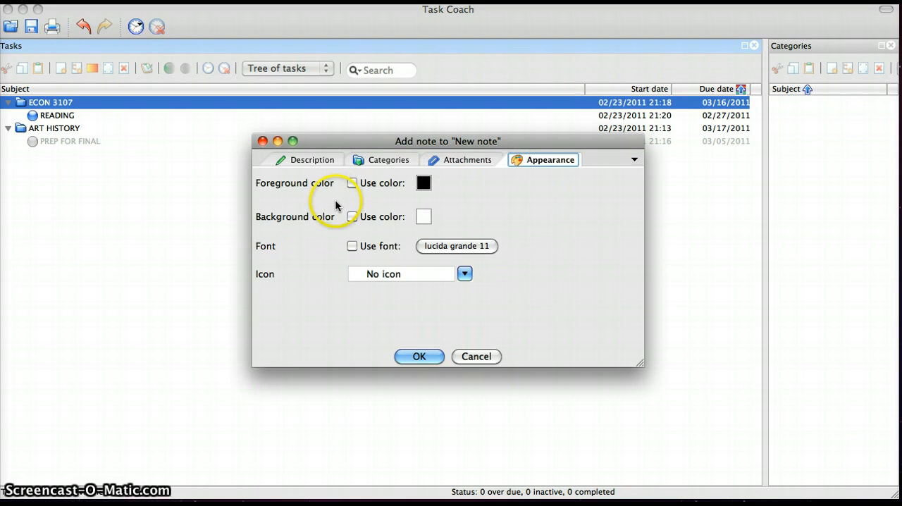
click(352, 183)
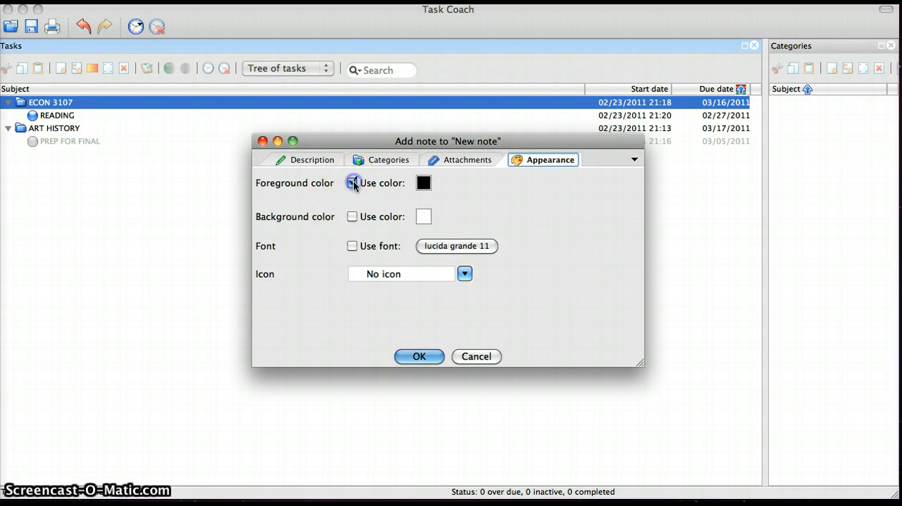
click(422, 183)
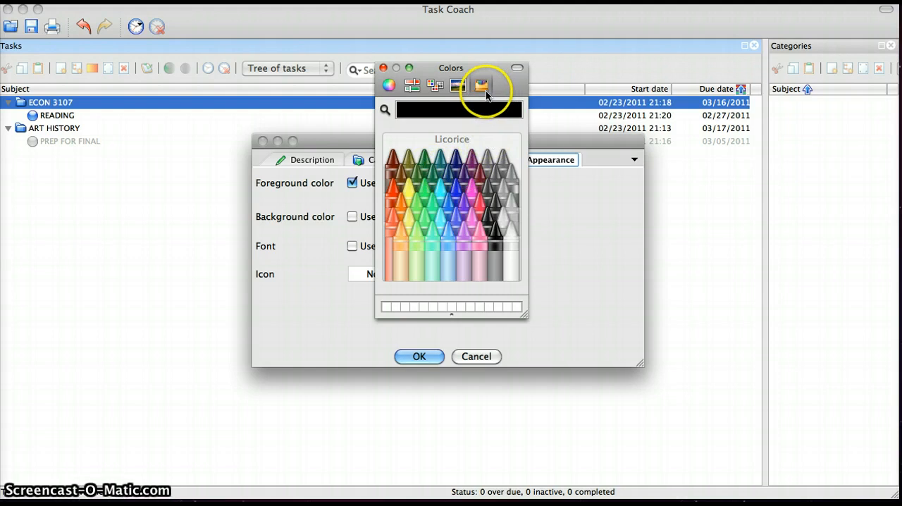
click(392, 85)
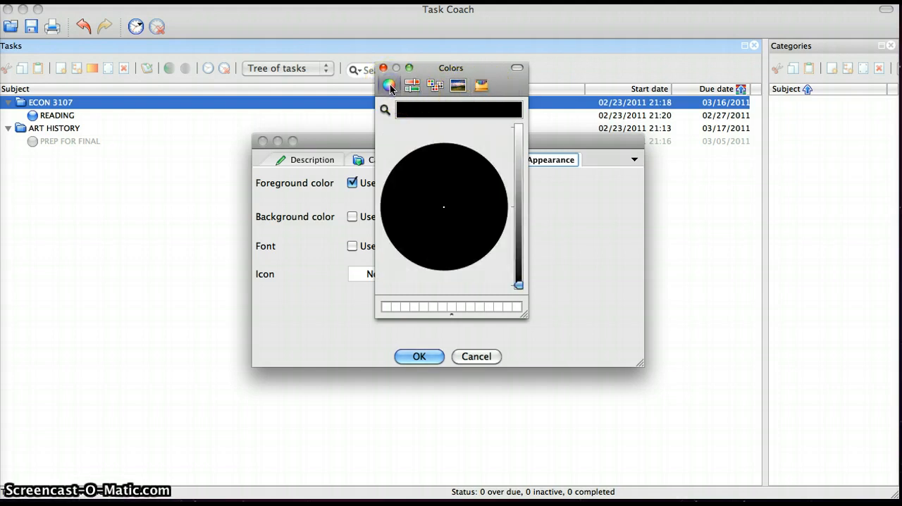
click(412, 85)
click(432, 85)
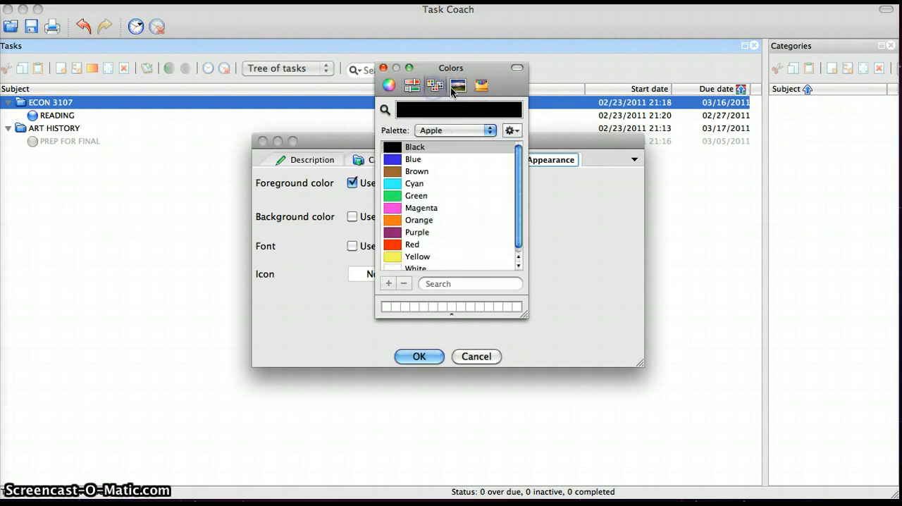
click(458, 91)
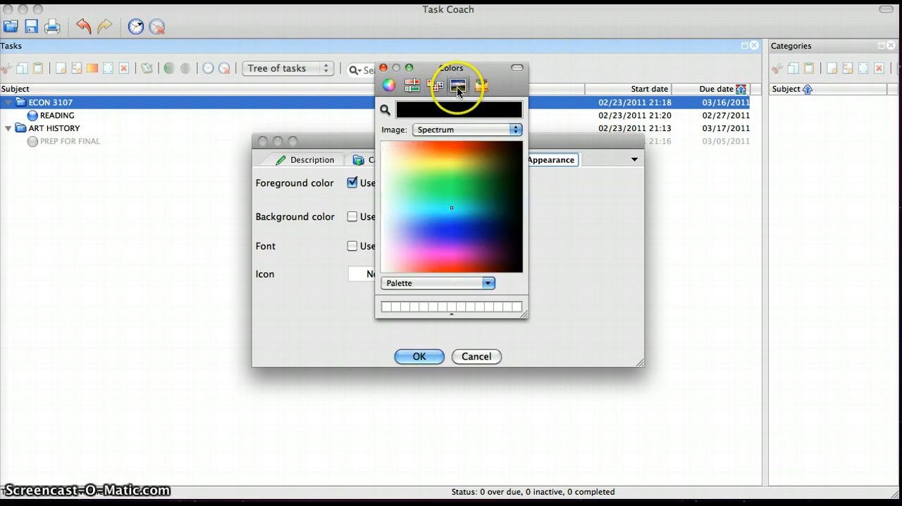
click(479, 87)
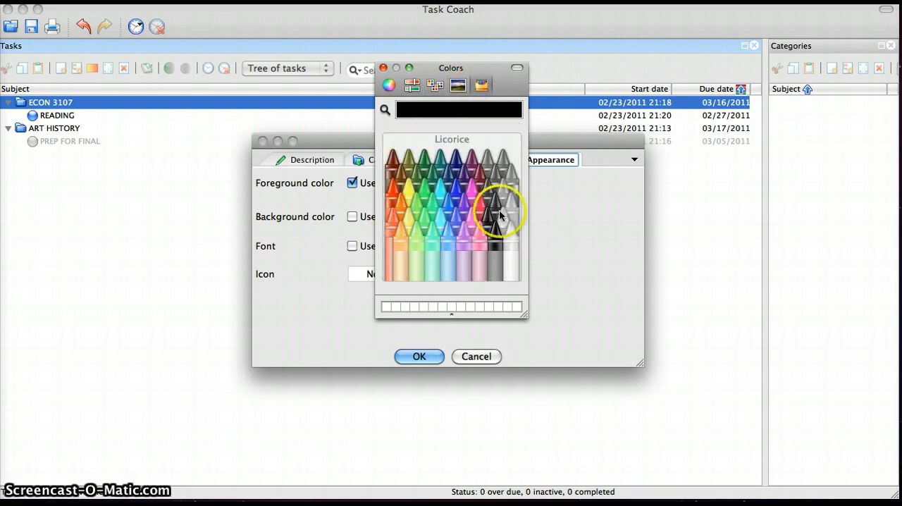
click(479, 215)
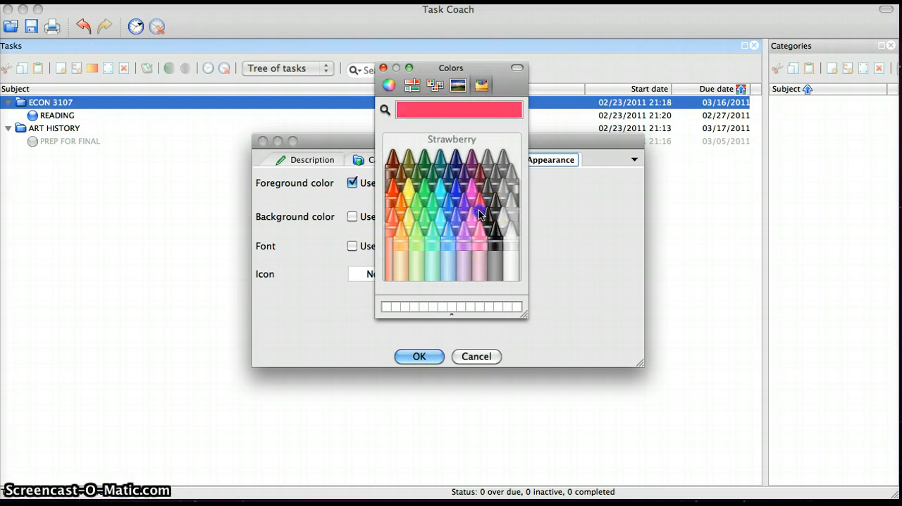
click(383, 68)
- Enable a custom background color for the quiz note and set it to the Flora crayon color
click(353, 216)
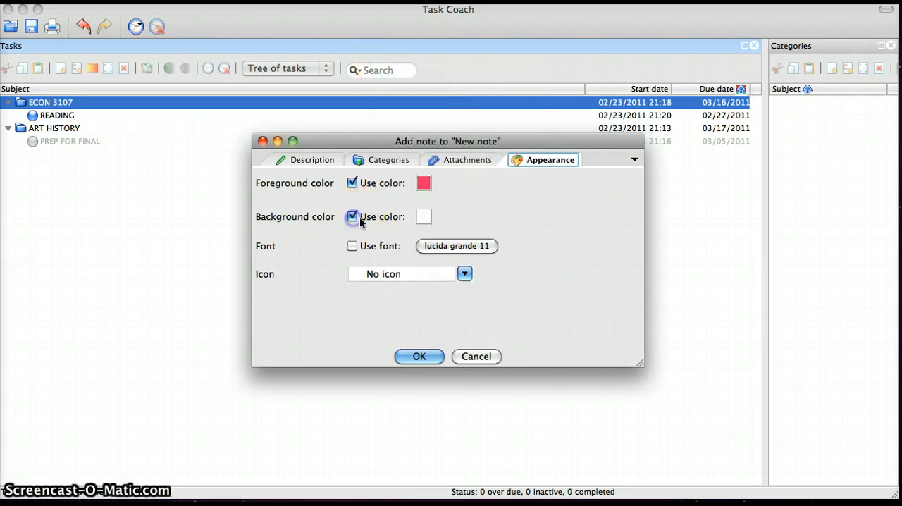
click(424, 217)
click(423, 220)
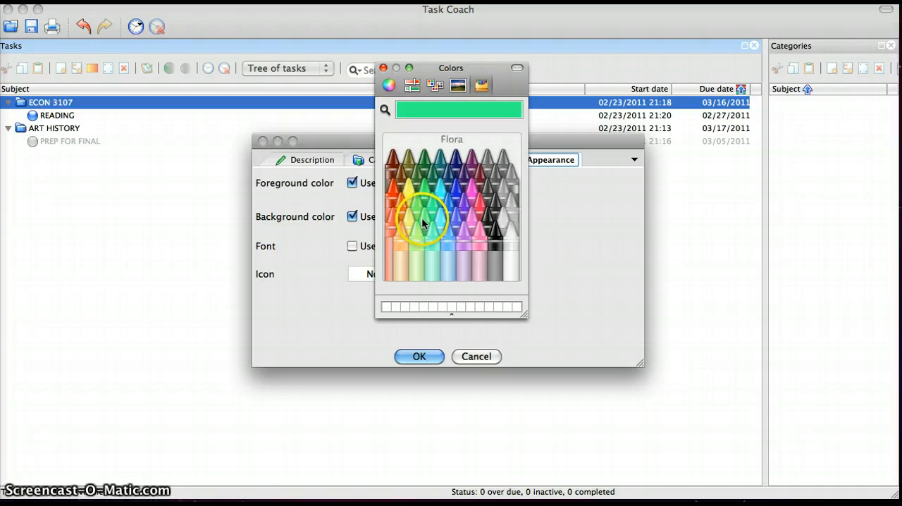
click(384, 68)
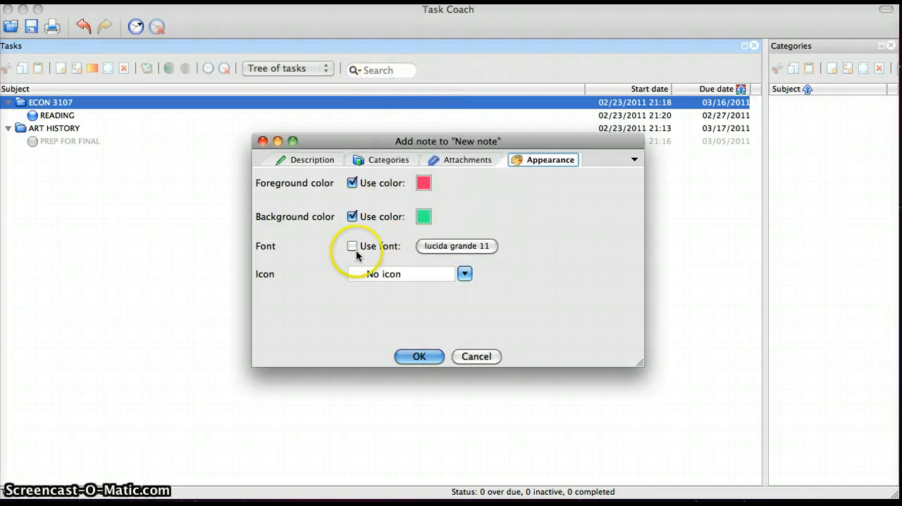
- Assign the Laptop computer icon to the quiz note and save the note
click(462, 273)
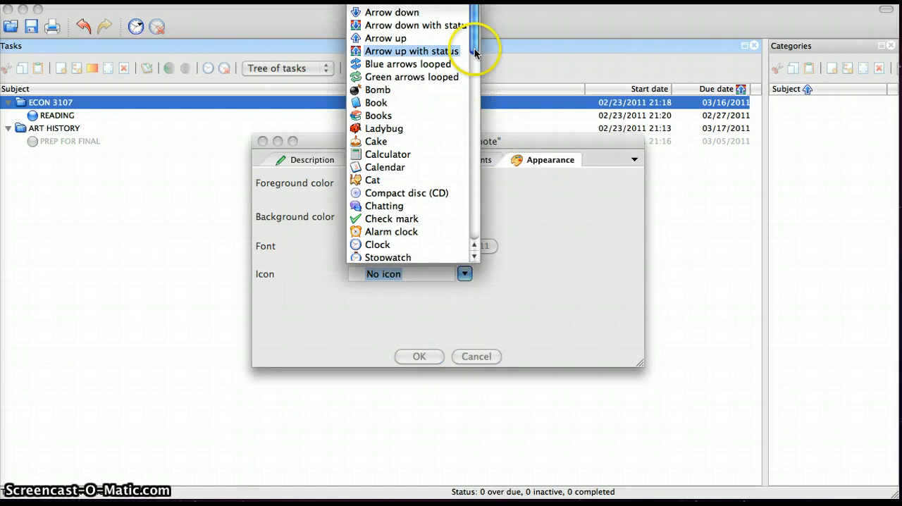
drag(473, 53, 480, 88)
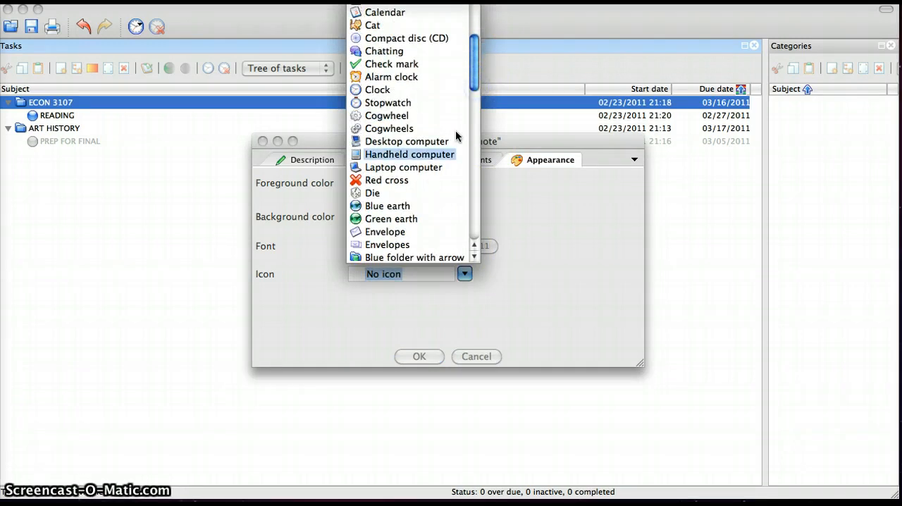
click(440, 167)
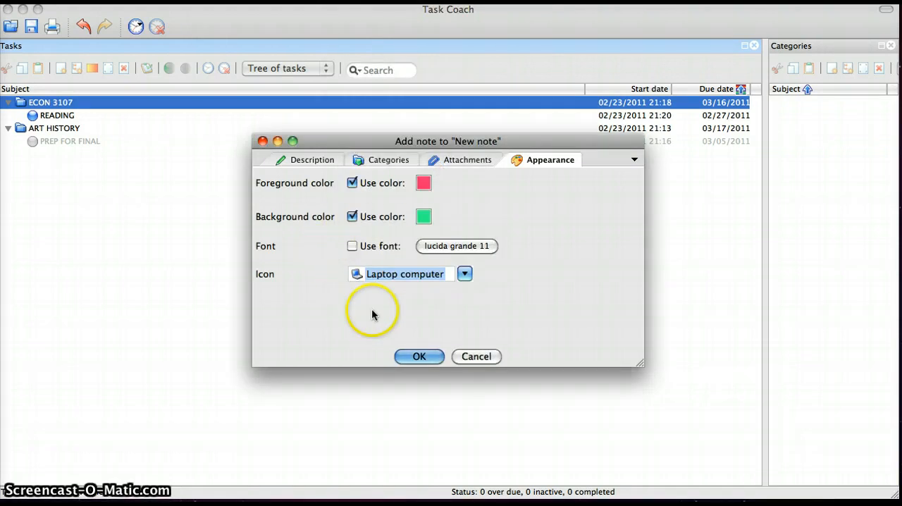
click(425, 368)
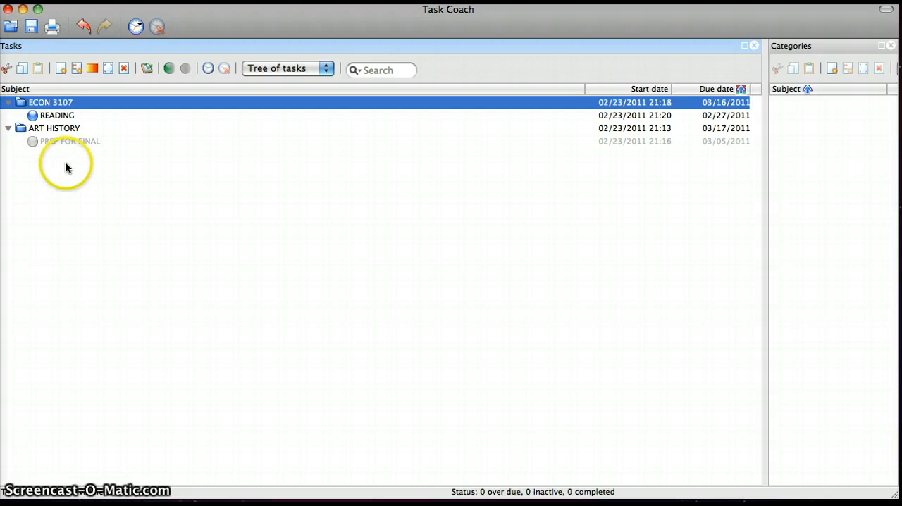
- Check the tasks in the tree and view the ECON 3107 task's note and description, closing its details without changes
click(202, 144)
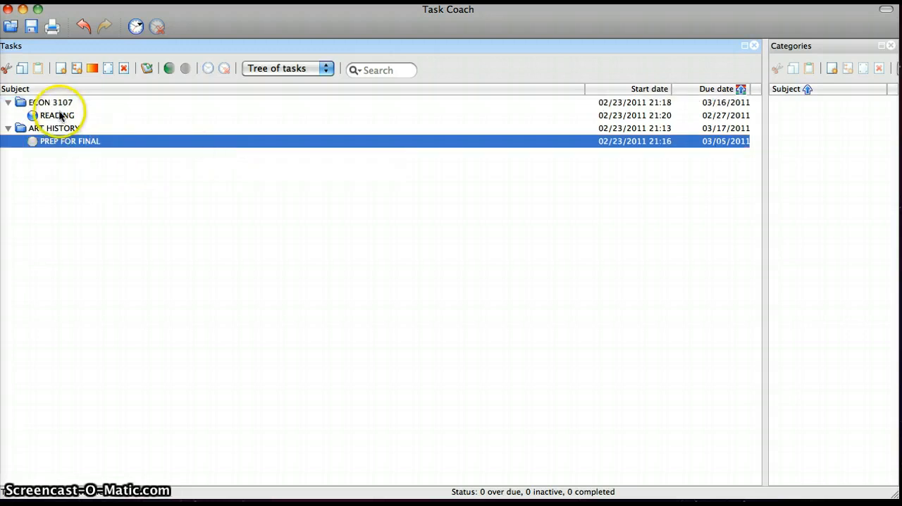
mouse_move(56, 106)
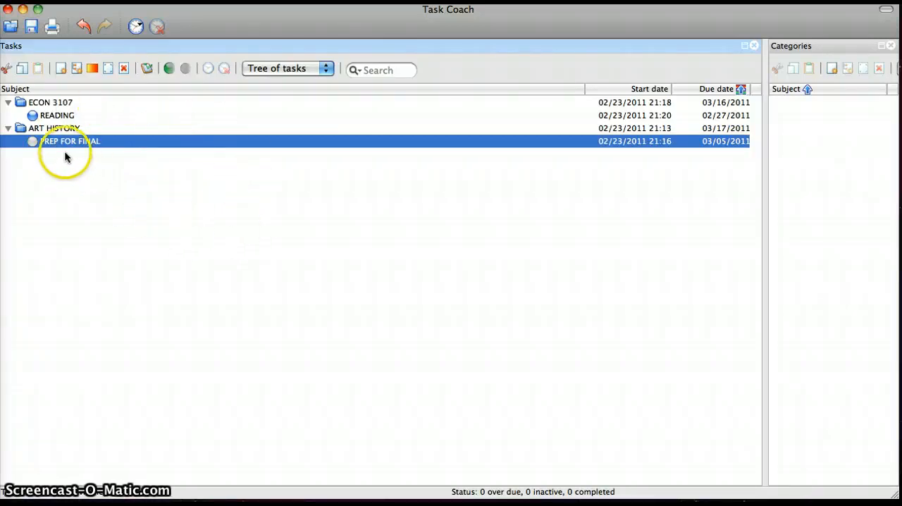
click(31, 132)
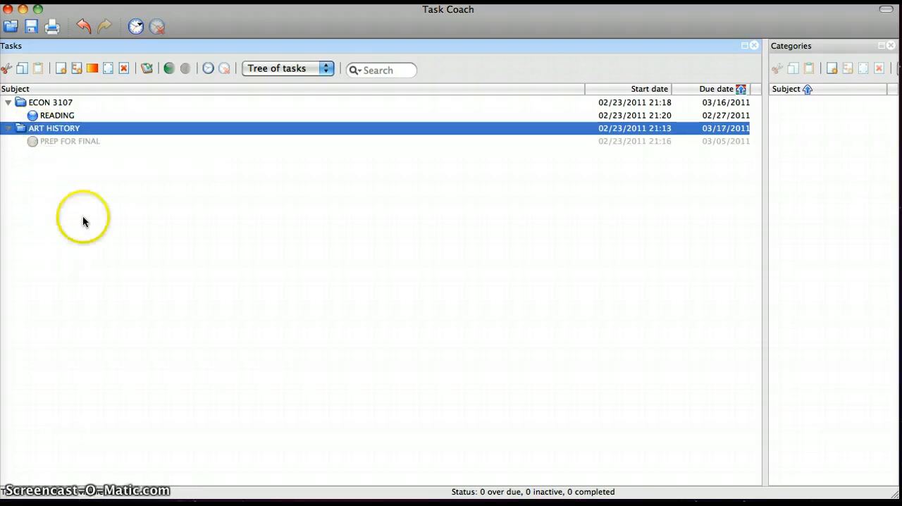
click(31, 103)
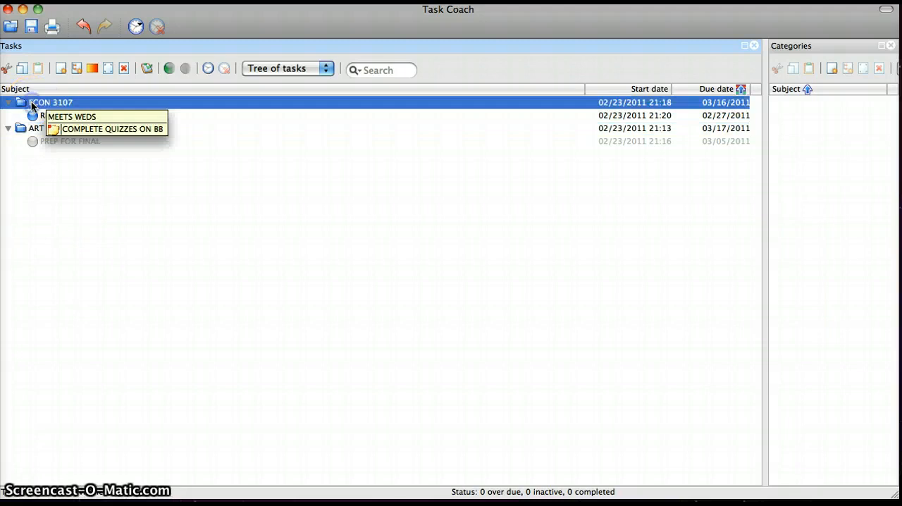
double_click(31, 103)
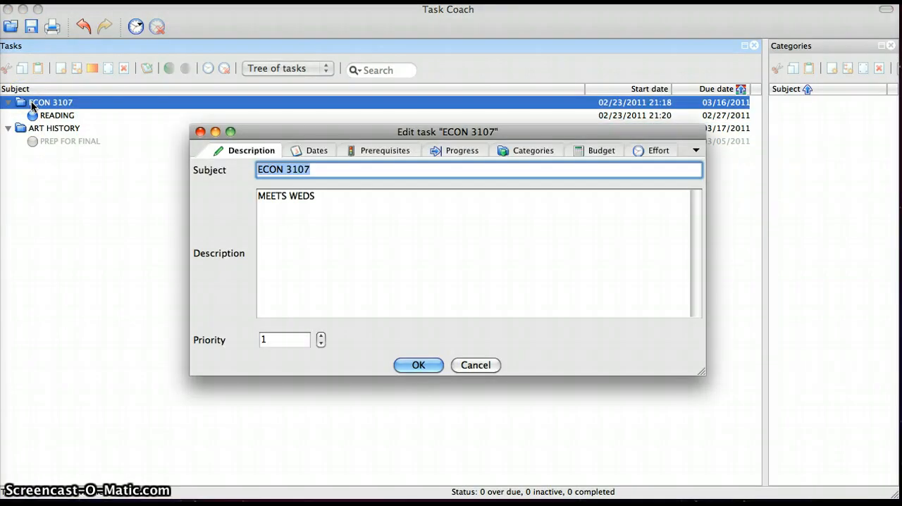
click(468, 365)
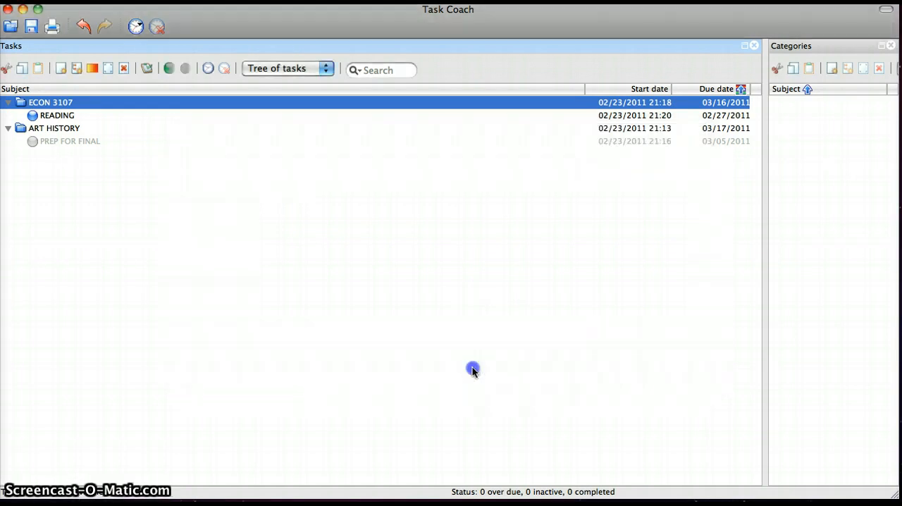